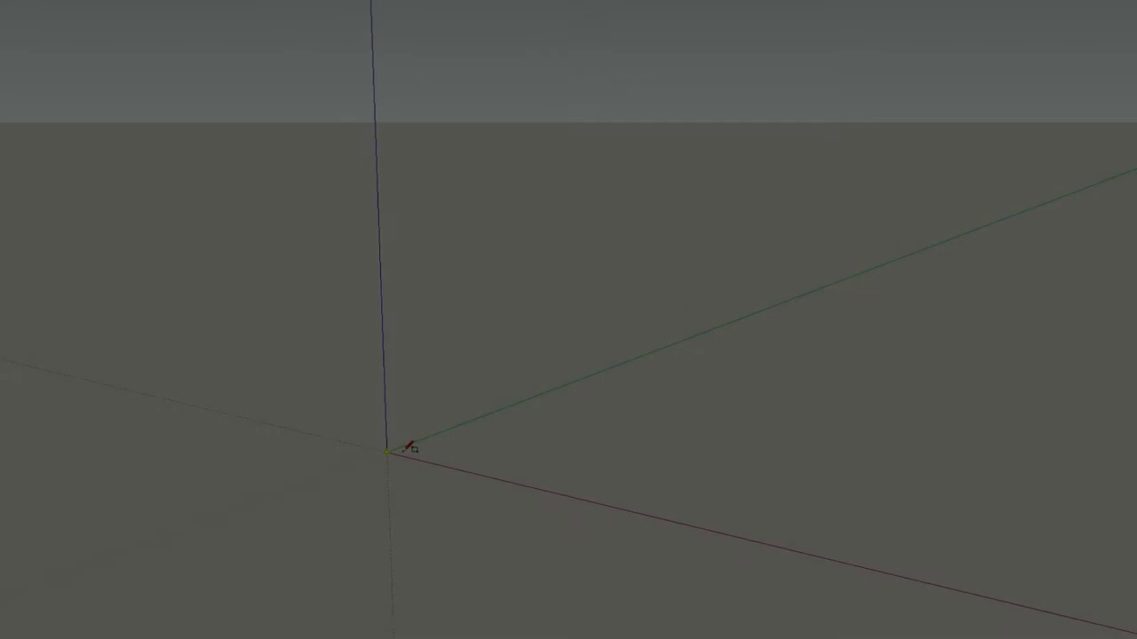
# Start a rectangle at the origin on the ground plane.
pyautogui.click(387, 452)
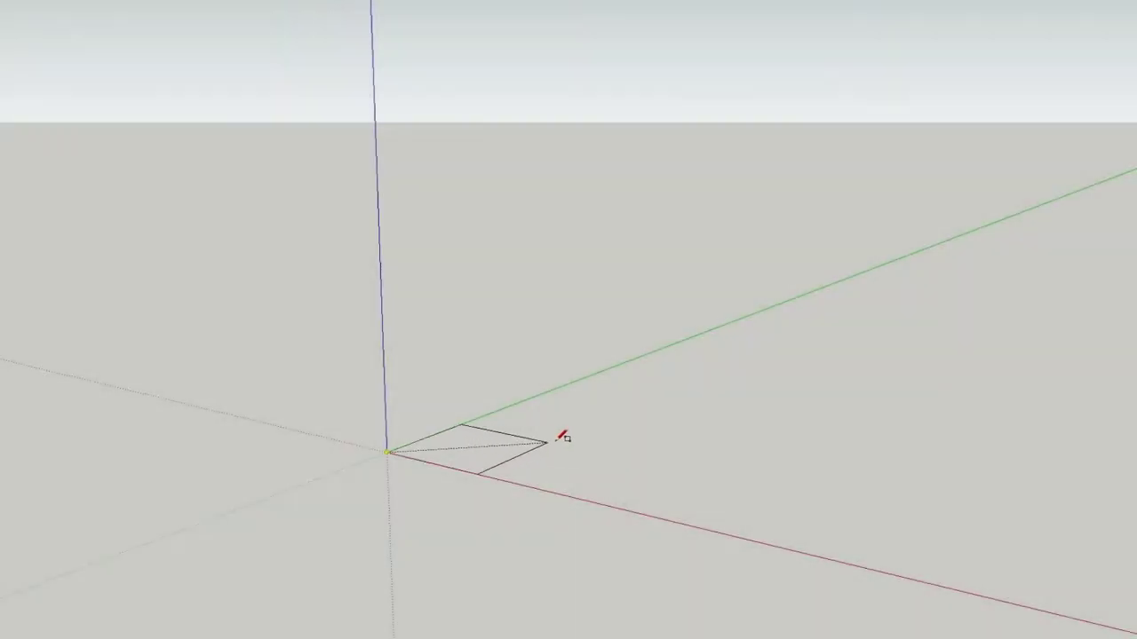
# Finish the rectangle and push/pull it up into a thin slab.
pyautogui.click(658, 450)
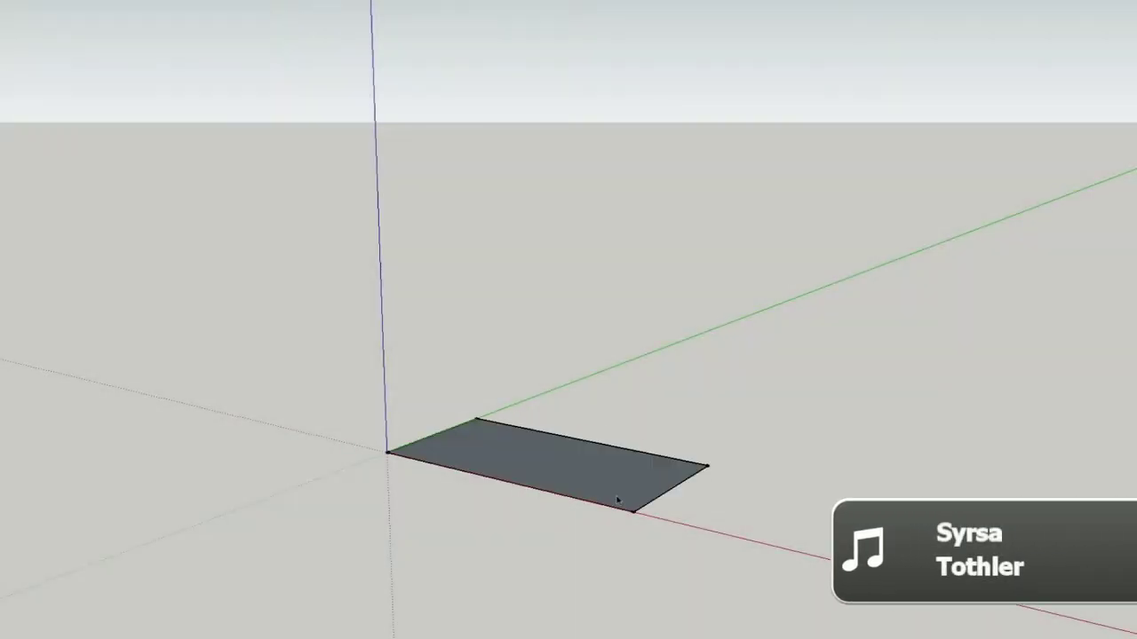
pyautogui.scroll(3, 612, 503)
pyautogui.scroll(1, 568, 462)
pyautogui.press('p')
pyautogui.click(495, 467)
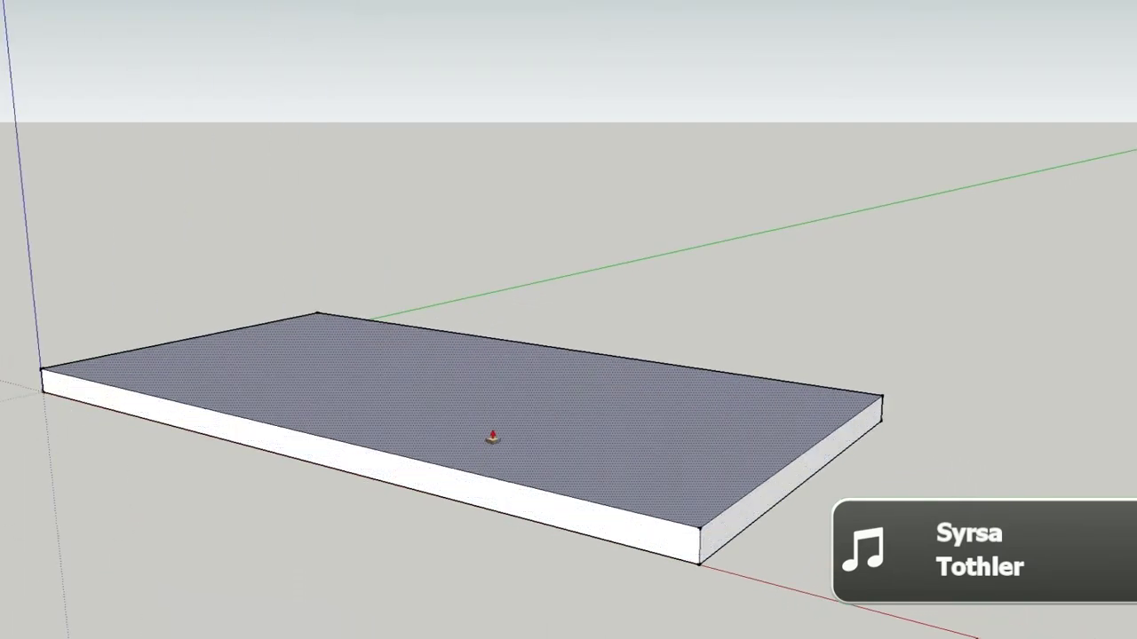
pyautogui.click(576, 469)
# Select the entire slab and tilt the view toward its underside.
pyautogui.press('space')
pyautogui.tripleClick(563, 399)
pyautogui.moveTo(563, 399); pyautogui.dragTo(561, 429, button='middle')
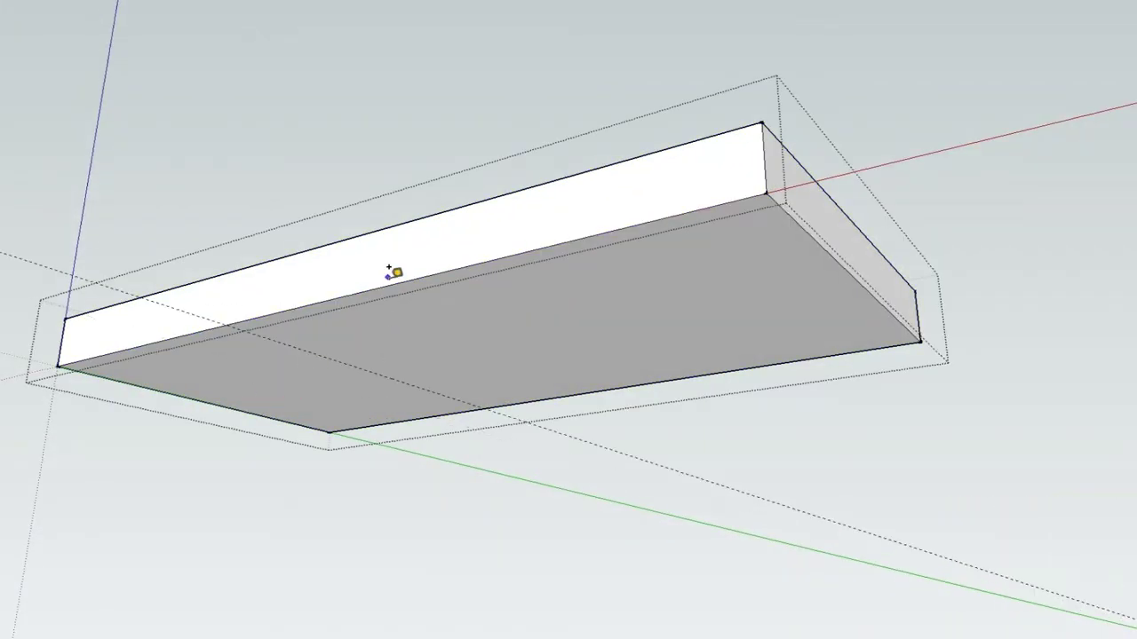
# Split the slab's bottom face along the guide line, then orbit to inspect the underside.
pyautogui.click(369, 331)
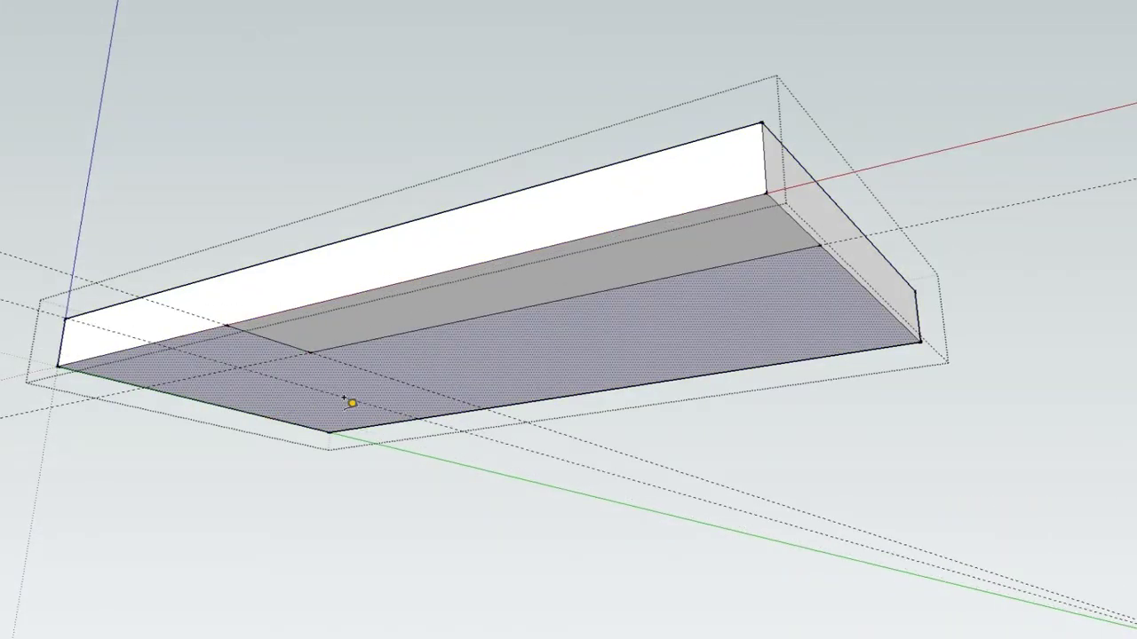
pyautogui.moveTo(406, 389); pyautogui.dragTo(536, 258, button='middle')
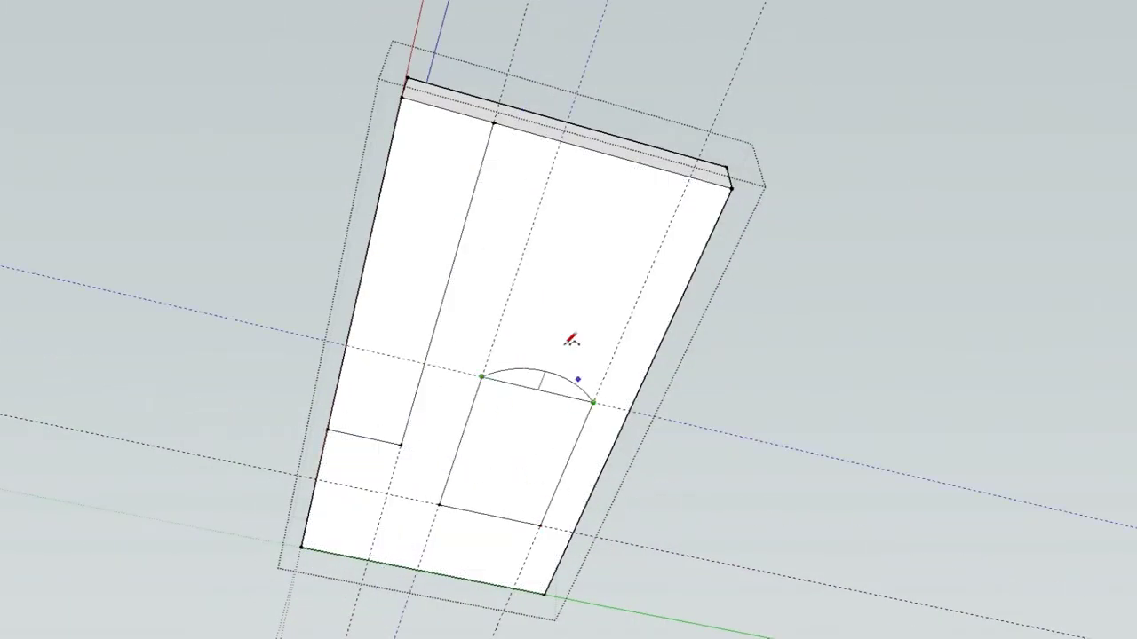
pyautogui.scroll(-3, 538, 393)
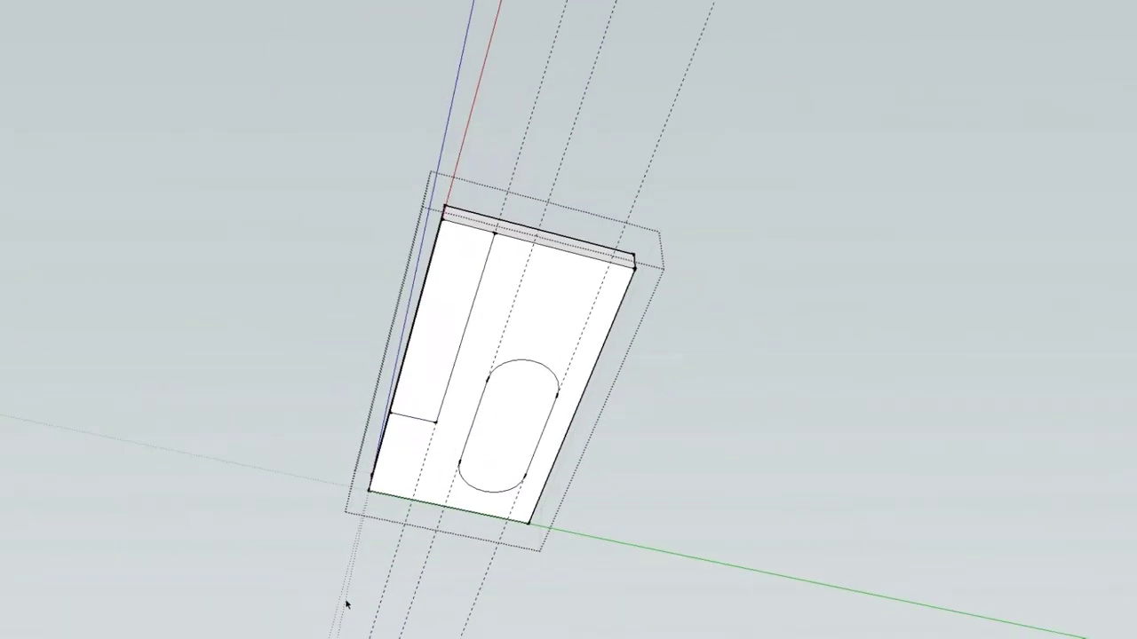
pyautogui.moveTo(345, 601); pyautogui.dragTo(427, 355, button='middle')
pyautogui.moveTo(703, 444)
pyautogui.mouseDown(button='middle')
pyautogui.moveTo(482, 323)
pyautogui.moveTo(343, 347)
pyautogui.moveTo(127, 305)
pyautogui.mouseUp(button='middle')
pyautogui.scroll(3, 127, 305)
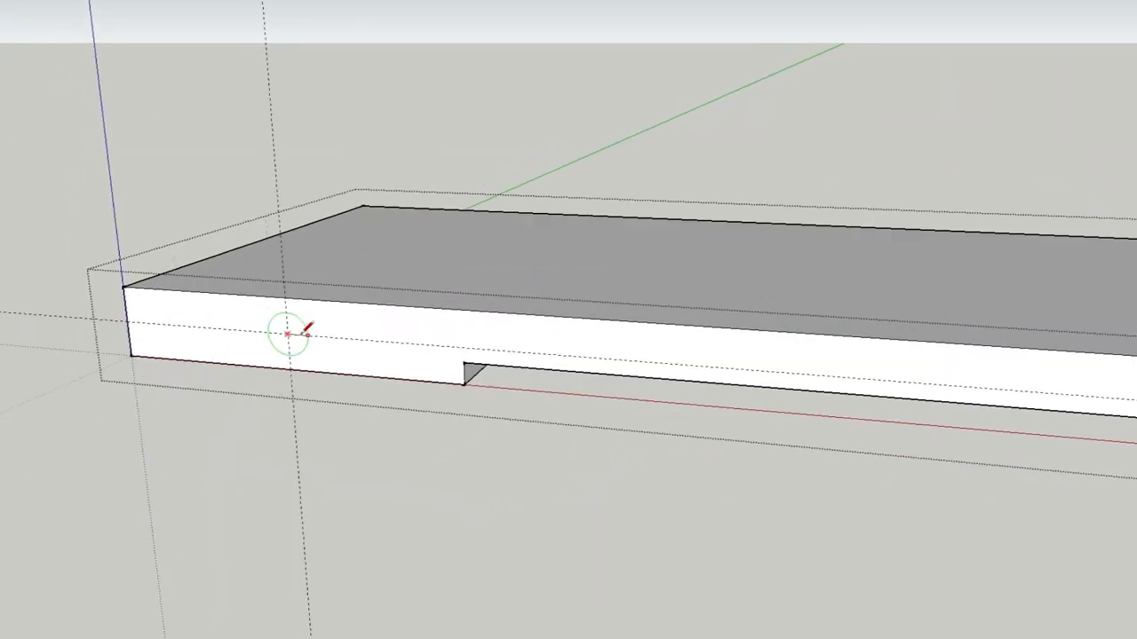
# Draw a circle on the slab's side face and squash it vertically into an ellipse.
pyautogui.click(289, 333)
pyautogui.scroll(5, 325, 355)
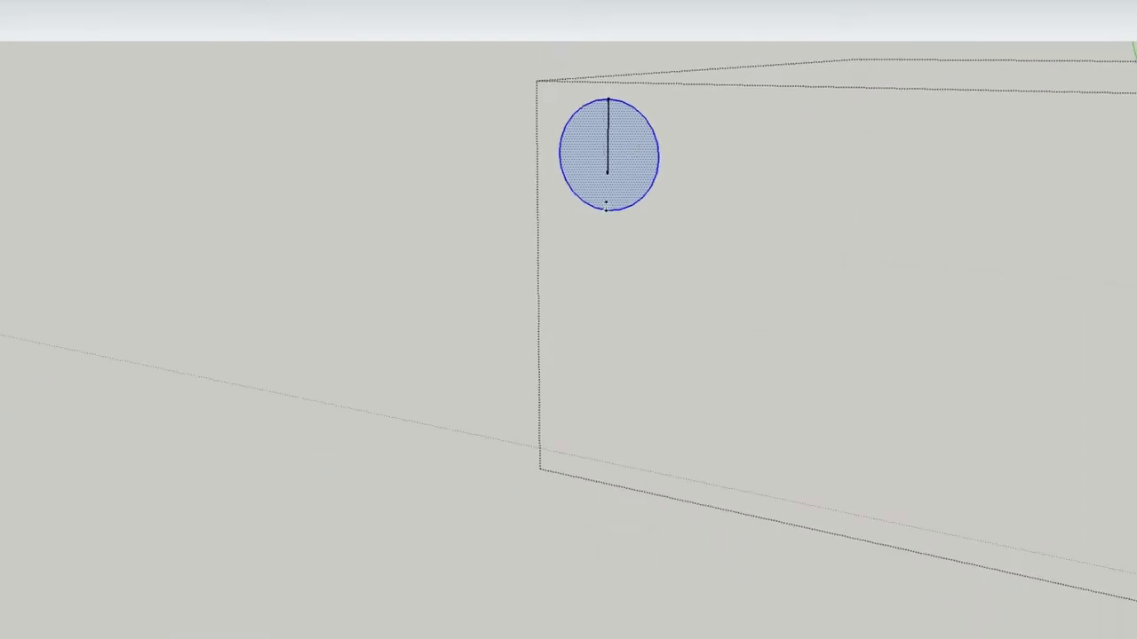
pyautogui.moveTo(606, 210); pyautogui.dragTo(613, 188)
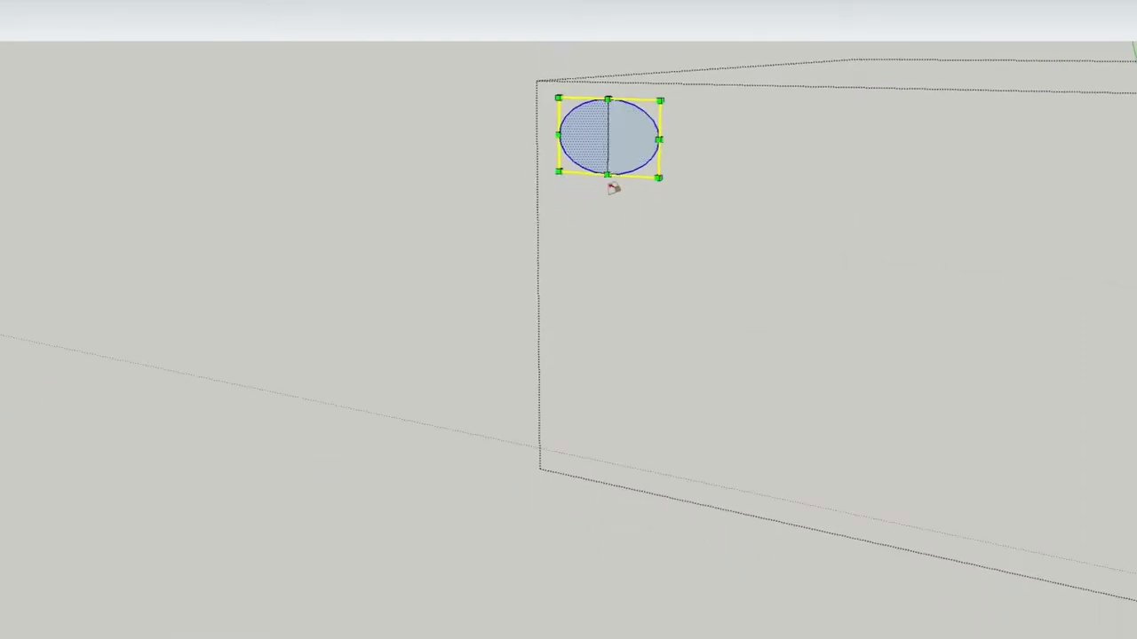
pyautogui.click(608, 147)
# Move the ellipse down to the lower corner of the side face.
pyautogui.press('m')
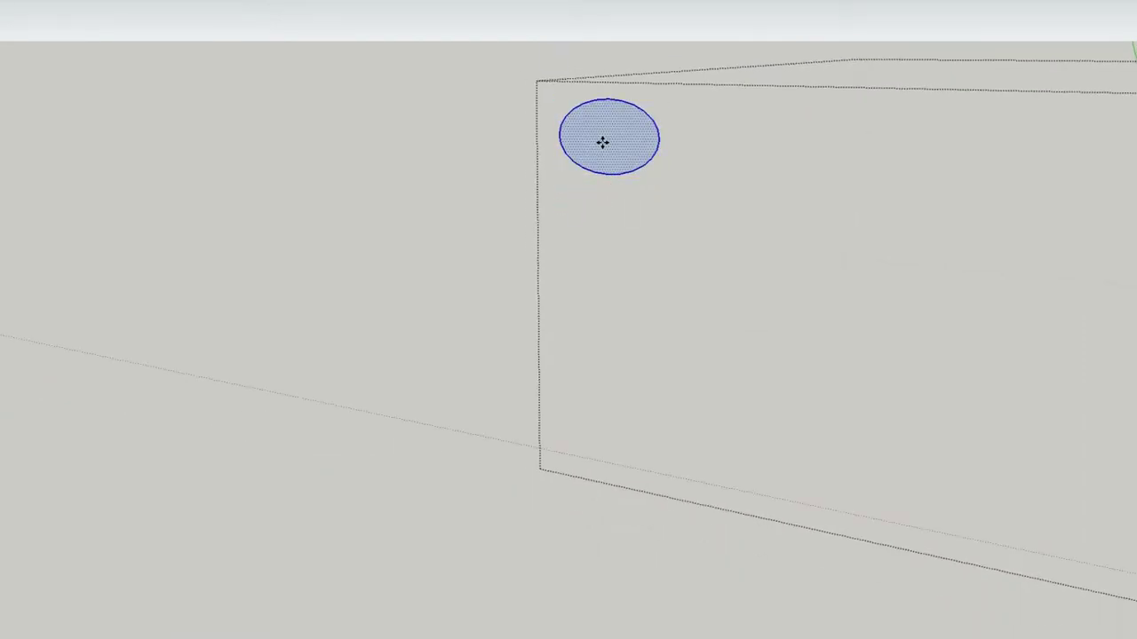
pyautogui.scroll(-3, 602, 142)
pyautogui.scroll(-2, 571, 130)
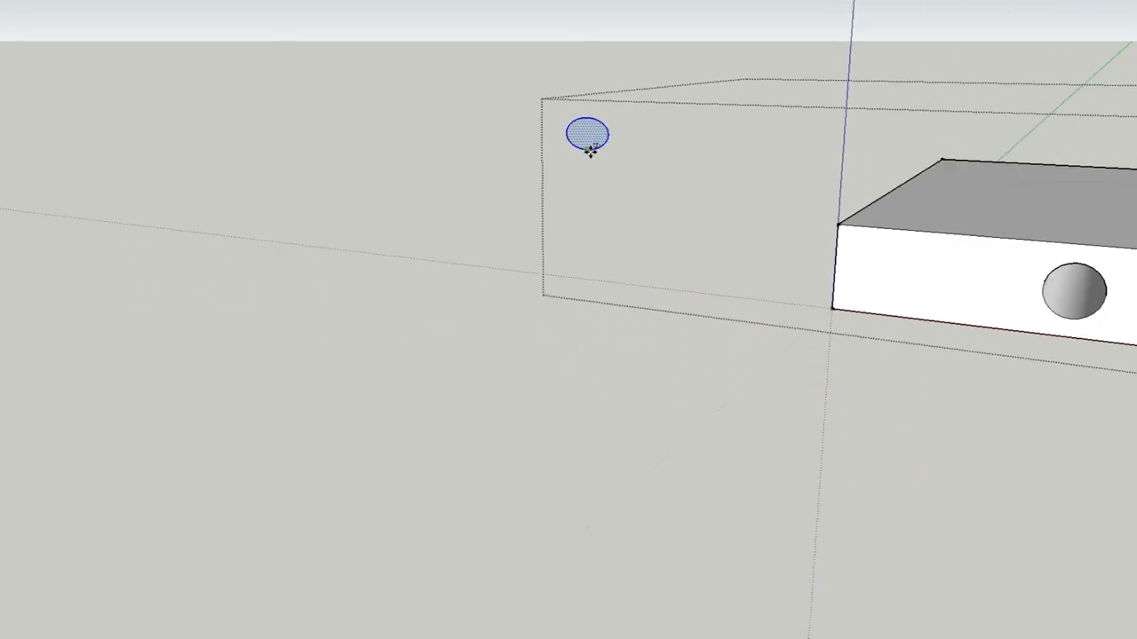
pyautogui.click(590, 151)
pyautogui.click(814, 300)
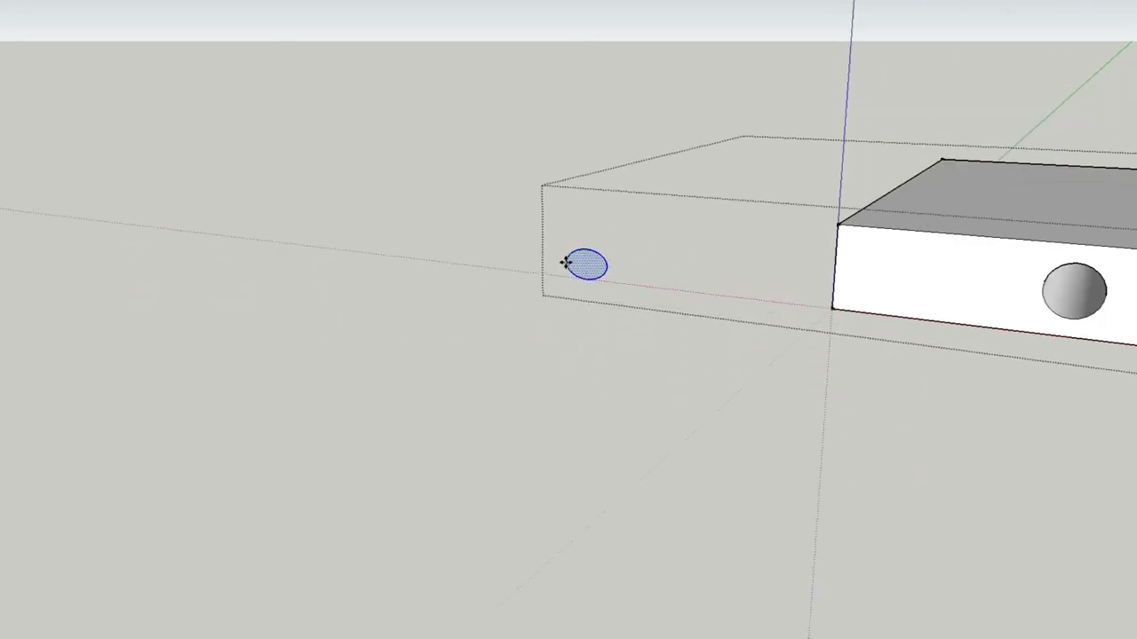
pyautogui.click(579, 260)
pyautogui.click(841, 228)
pyautogui.scroll(1, 870, 274)
# Close the ellipse off with a line at the slab's bottom edge, forming a half-round arch.
pyautogui.press('l')
pyautogui.scroll(2, 933, 277)
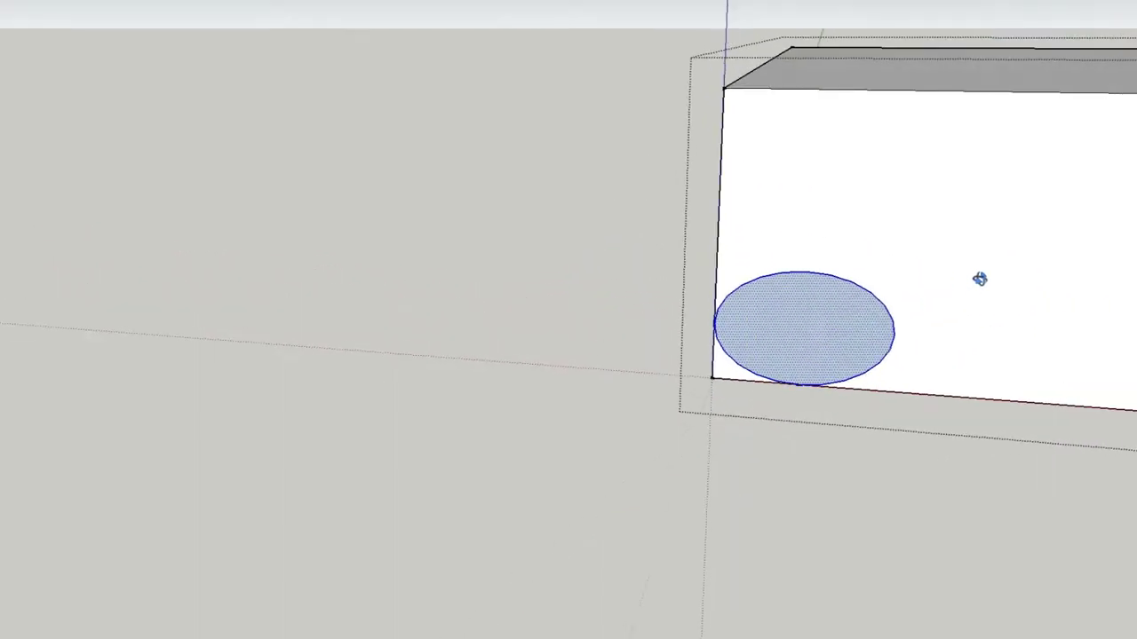
pyautogui.scroll(2, 781, 273)
pyautogui.scroll(2, 666, 293)
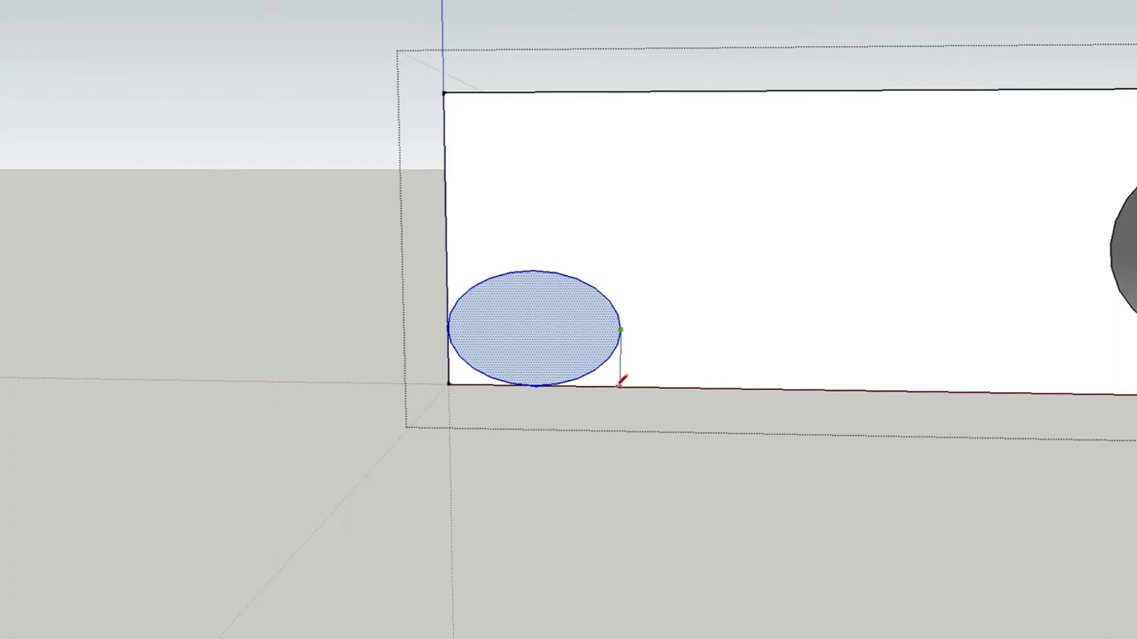
pyautogui.click(486, 377)
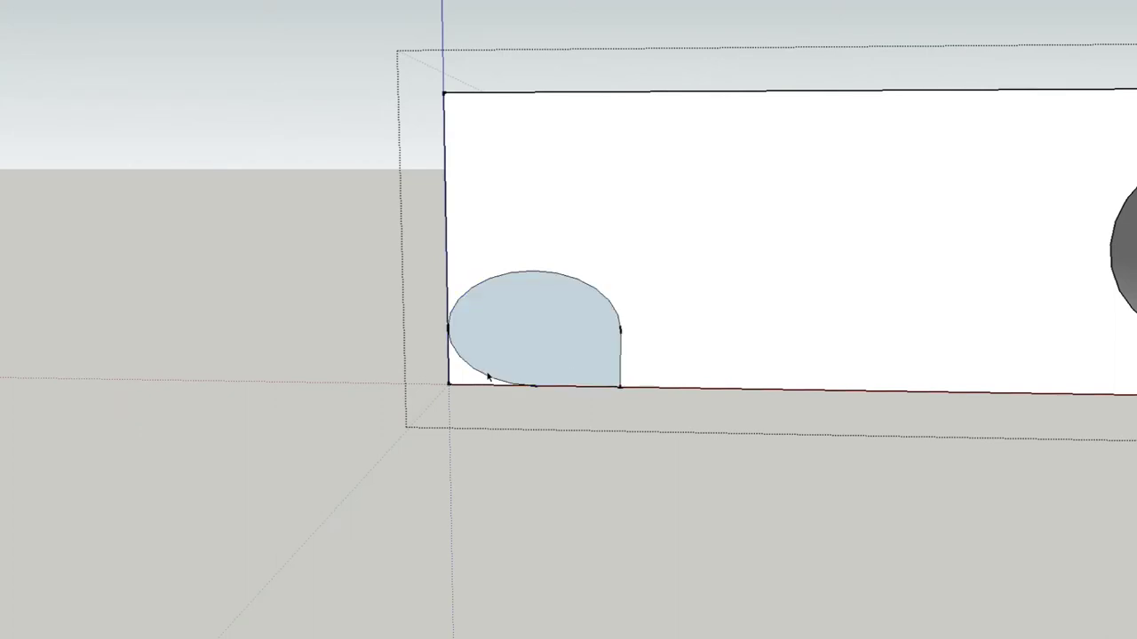
pyautogui.scroll(-2, 535, 326)
pyautogui.scroll(-2, 532, 327)
pyautogui.moveTo(533, 328); pyautogui.dragTo(738, 357, button='middle')
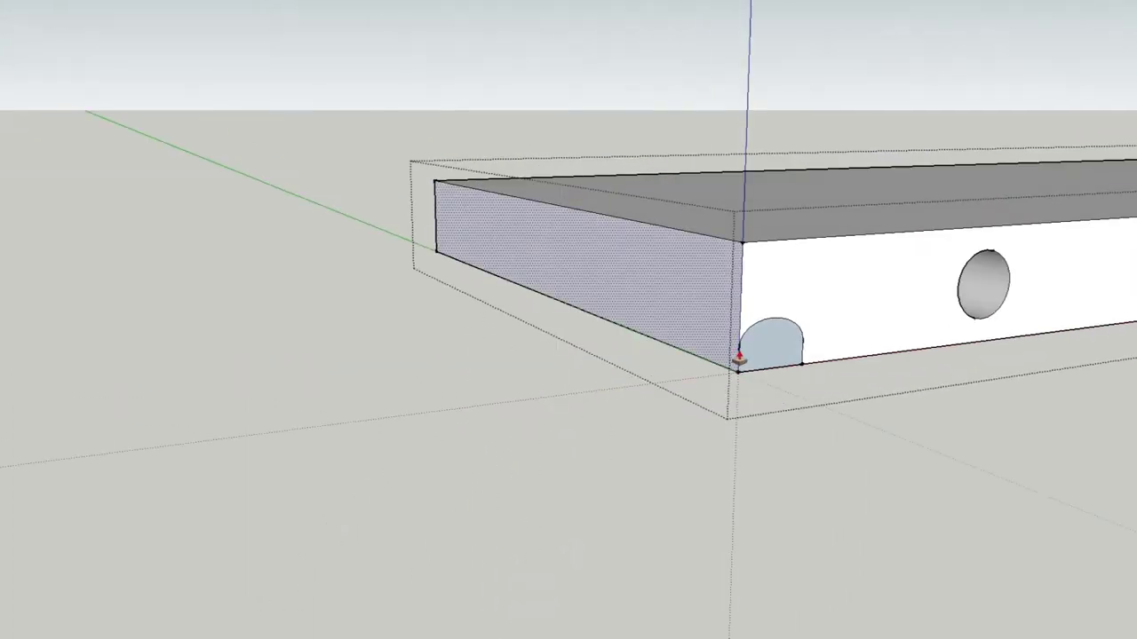
# Push the first half-round arch face through the slab to cut a channel.
pyautogui.click(740, 356)
pyautogui.moveTo(437, 189); pyautogui.dragTo(627, 232, button='middle')
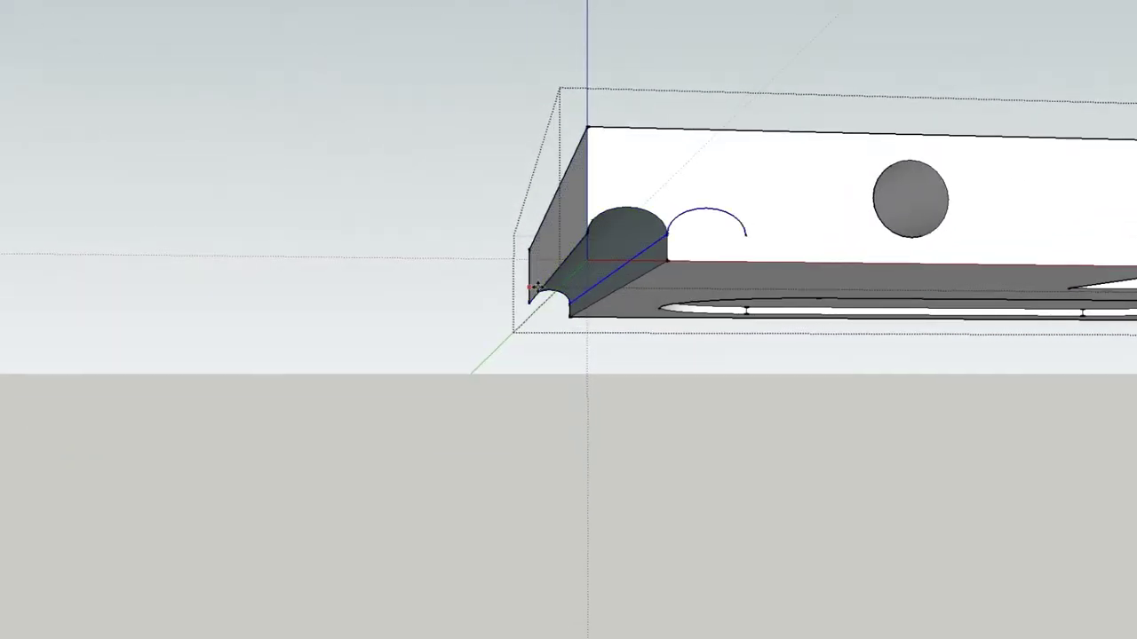
pyautogui.scroll(2, 735, 248)
# Close two more arch outlines into faces and push both through the same distance.
pyautogui.press('l')
pyautogui.click(856, 266)
pyautogui.press('p')
pyautogui.click(799, 257)
pyautogui.press('Escape')
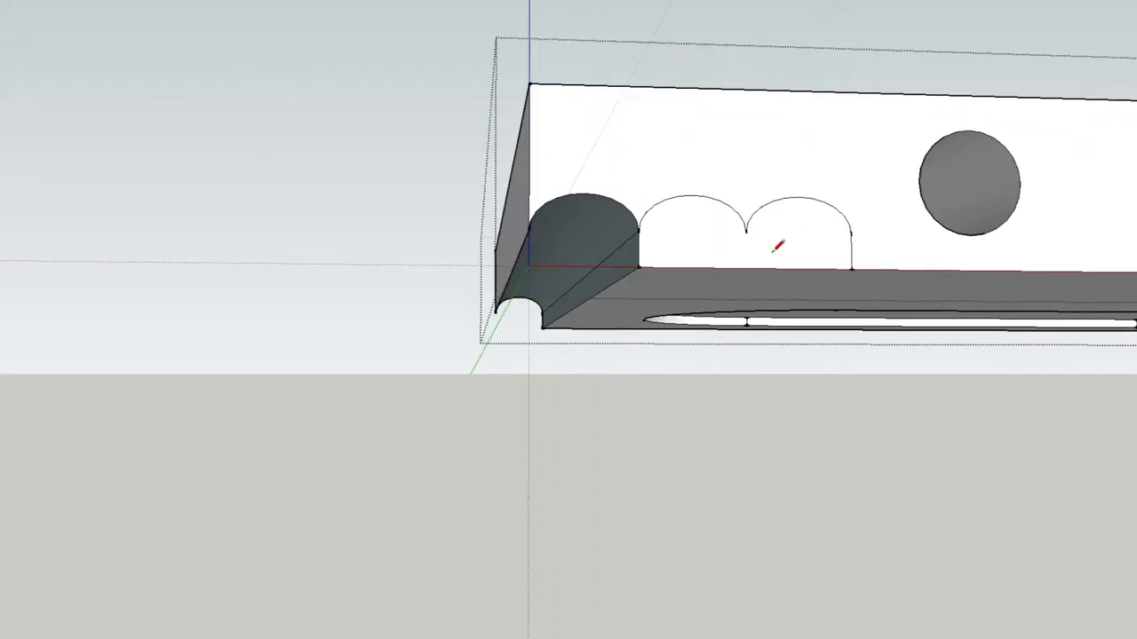
pyautogui.click(746, 266)
pyautogui.press('p')
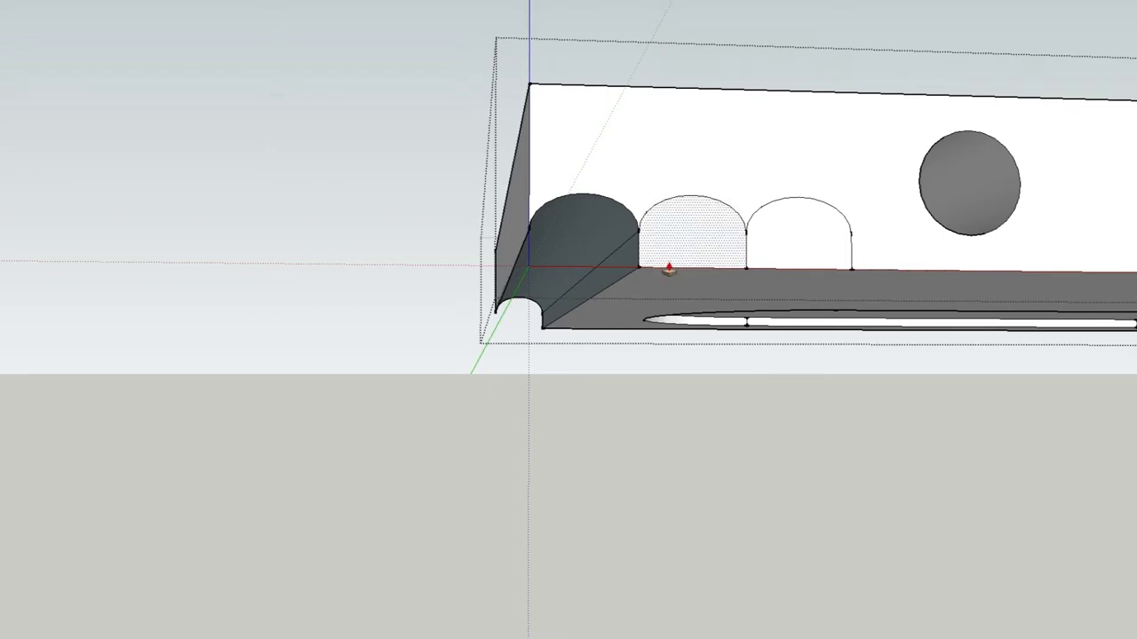
pyautogui.doubleClick(668, 262)
pyautogui.doubleClick(751, 260)
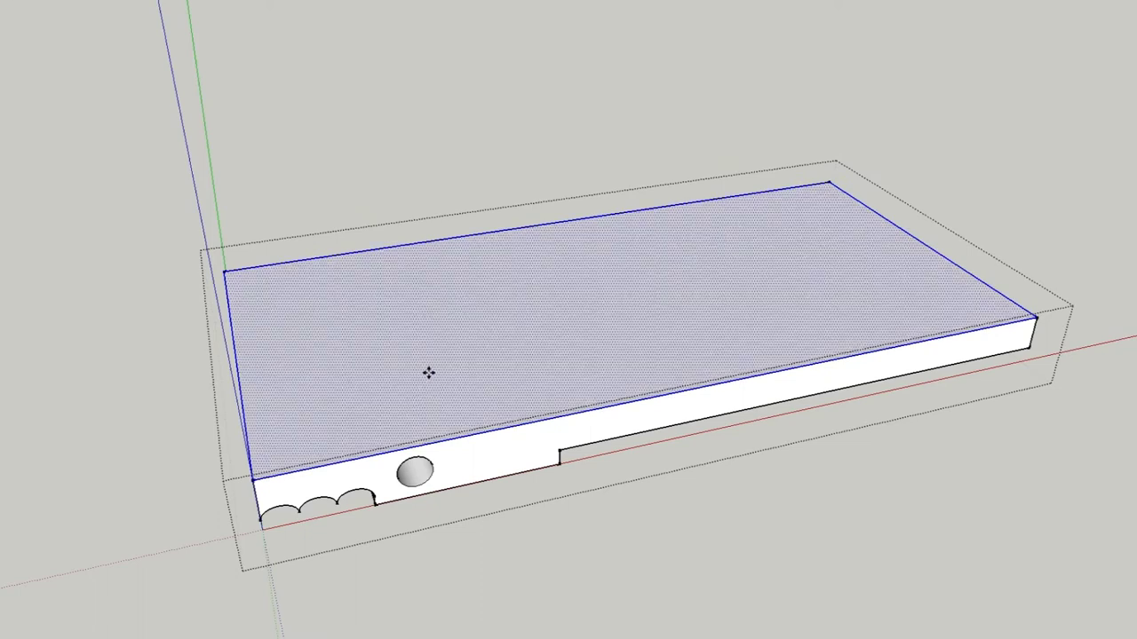
# Draw an upright rectangle on the slab's short end edge as the first fin.
pyautogui.moveTo(429, 373); pyautogui.dragTo(434, 330)
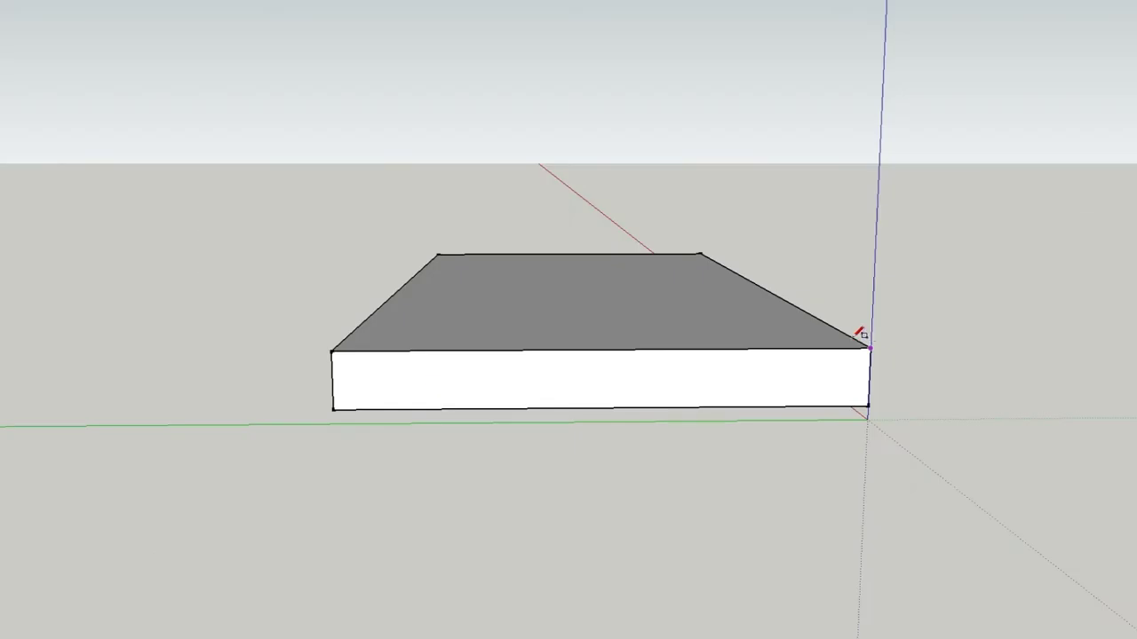
pyautogui.click(868, 348)
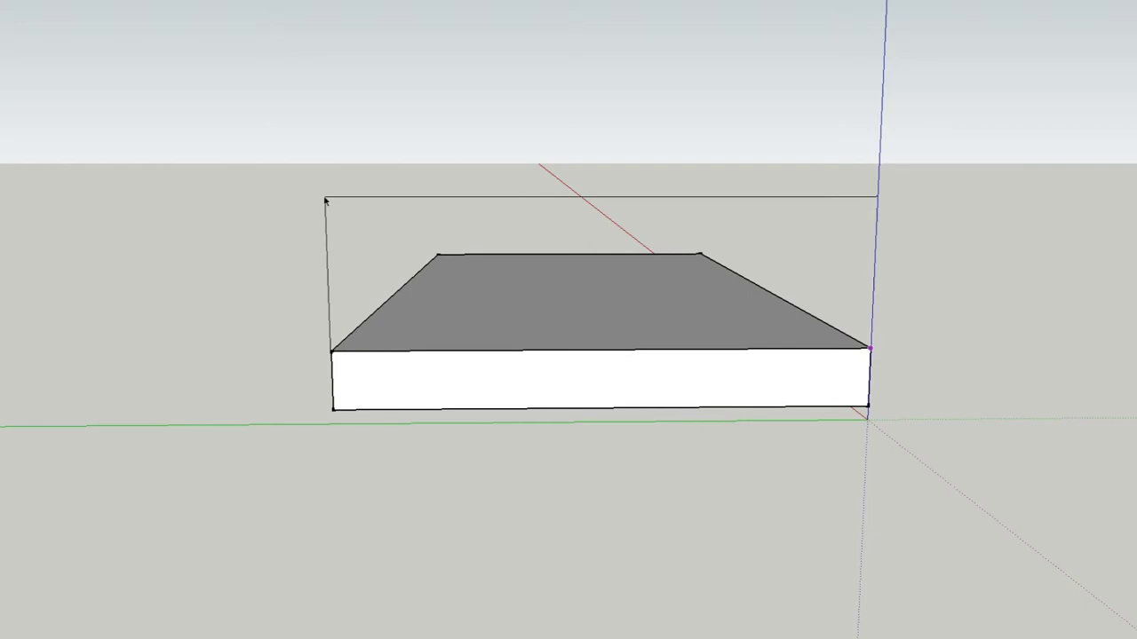
pyautogui.click(326, 204)
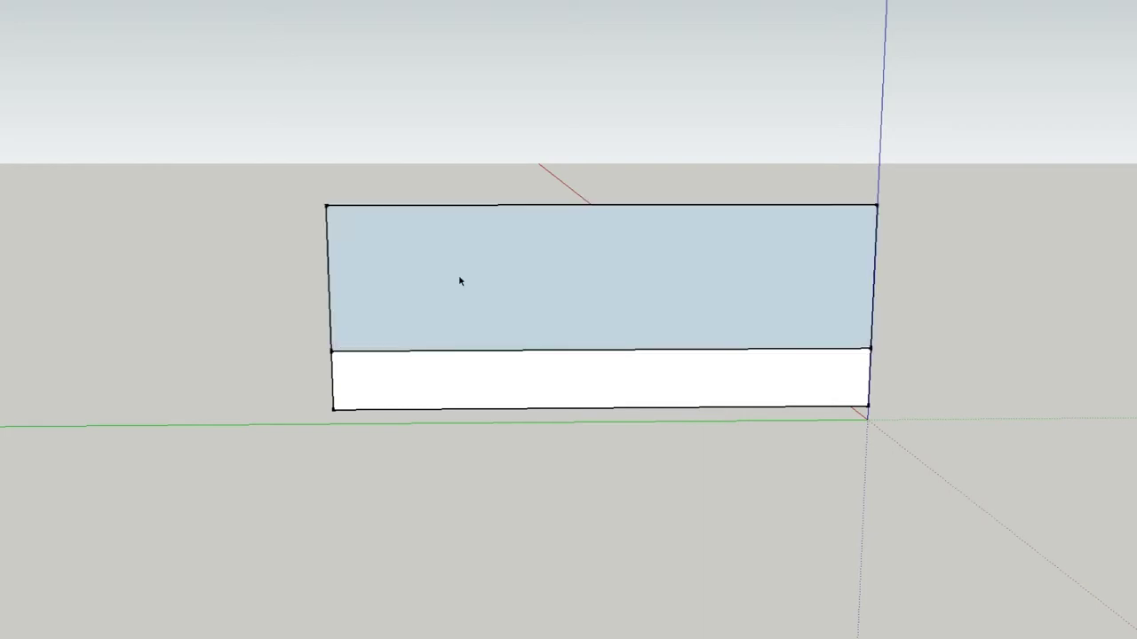
pyautogui.press('p')
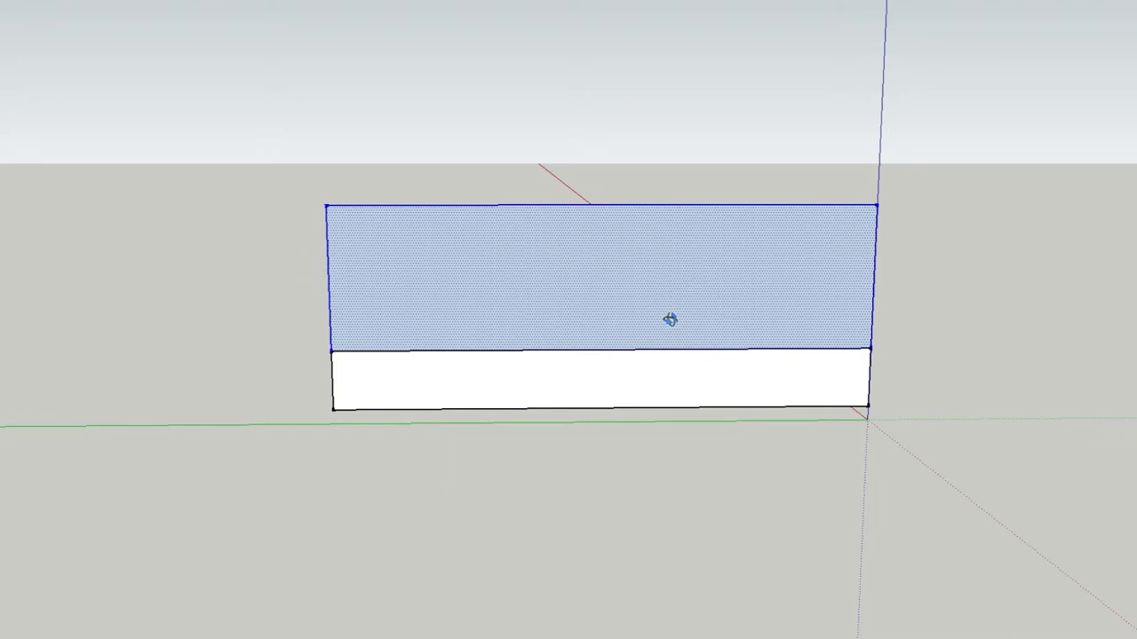
pyautogui.click(669, 320)
pyautogui.moveTo(666, 320)
pyautogui.mouseDown(button='middle')
pyautogui.moveTo(441, 353)
pyautogui.moveTo(604, 398)
pyautogui.moveTo(352, 345)
pyautogui.mouseUp(button='middle')
# Copy the fin a short way along the base and array it to 39 copies.
pyautogui.press('m')
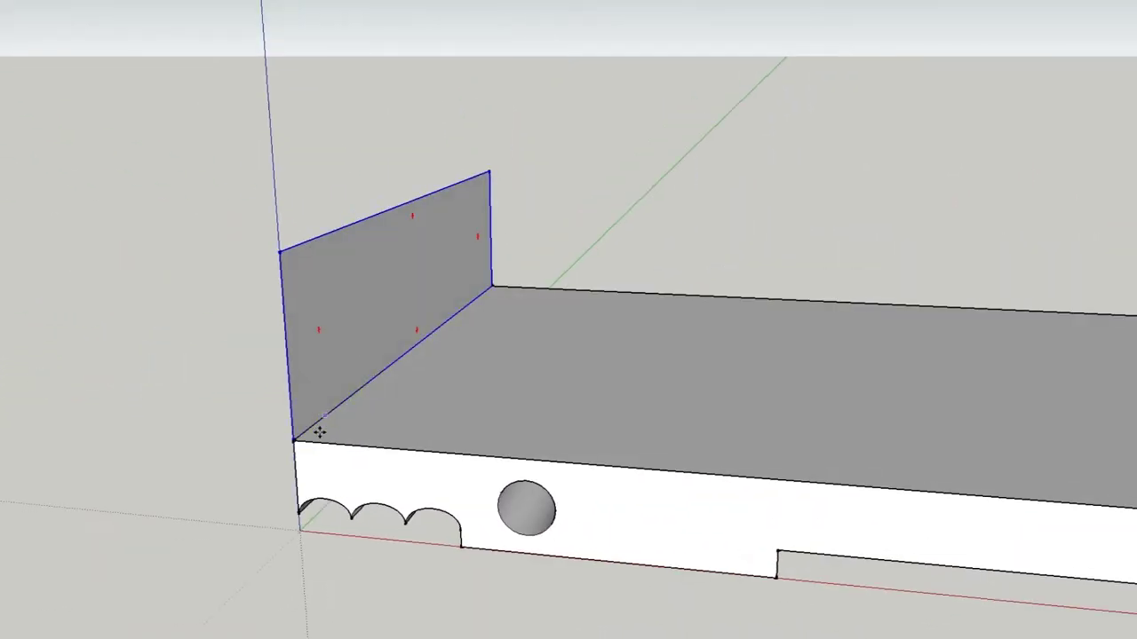
pyautogui.click(293, 439)
pyautogui.press('ctrl')
pyautogui.click(338, 441)
pyautogui.write('10x')
pyautogui.press('Return')
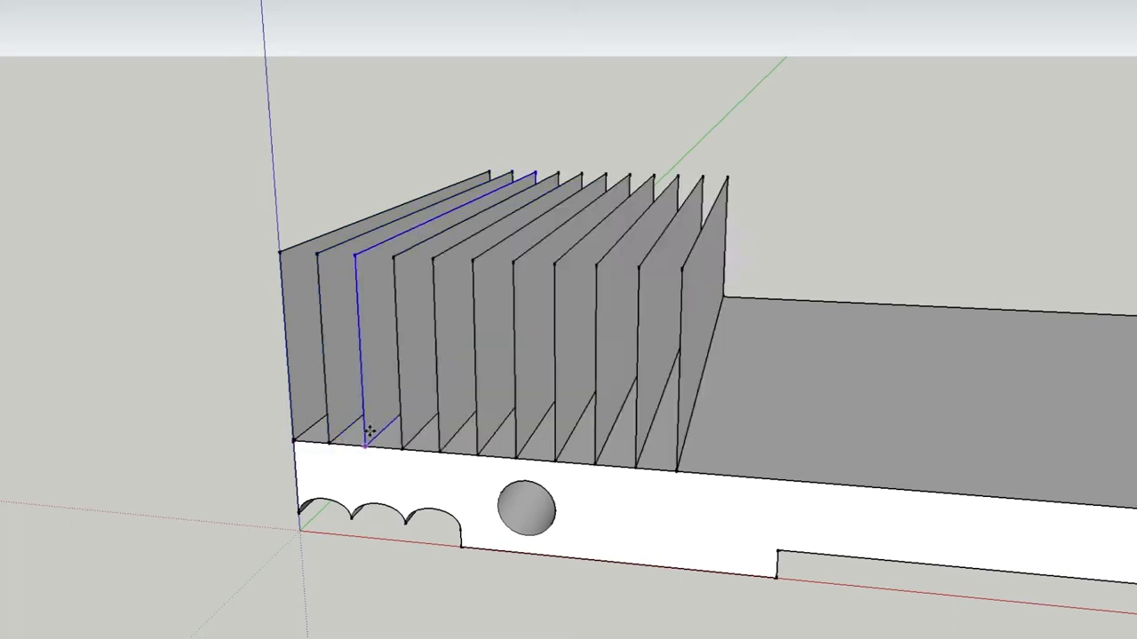
pyautogui.scroll(-5, 365, 417)
pyautogui.write('30x')
pyautogui.press('Return')
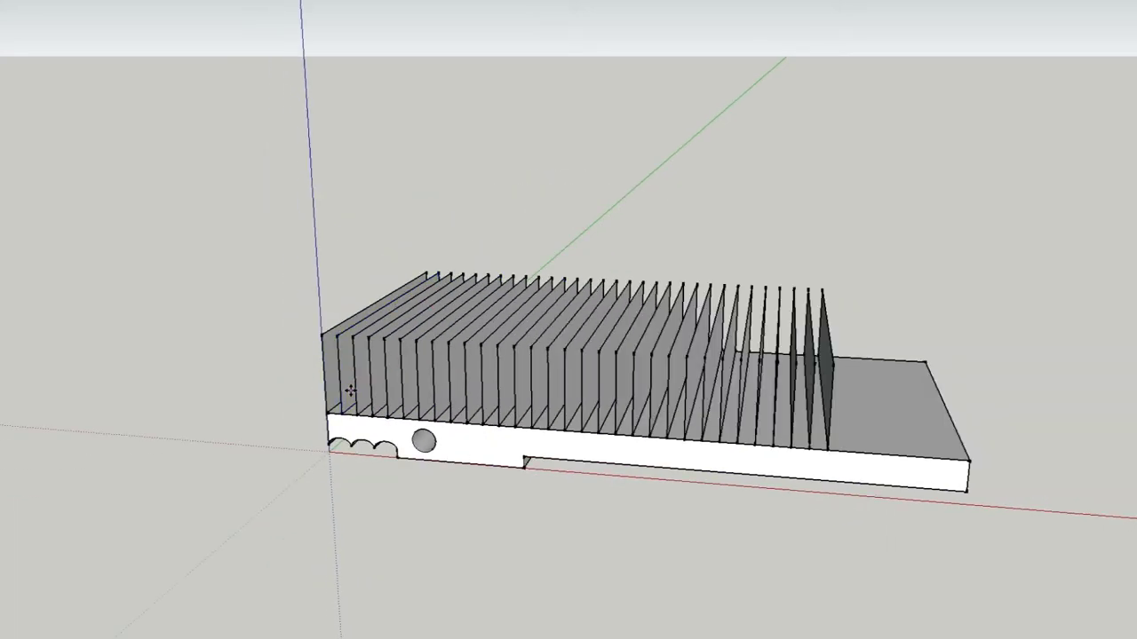
pyautogui.write('40x')
pyautogui.press('Return')
pyautogui.write('39x')
pyautogui.press('Return')
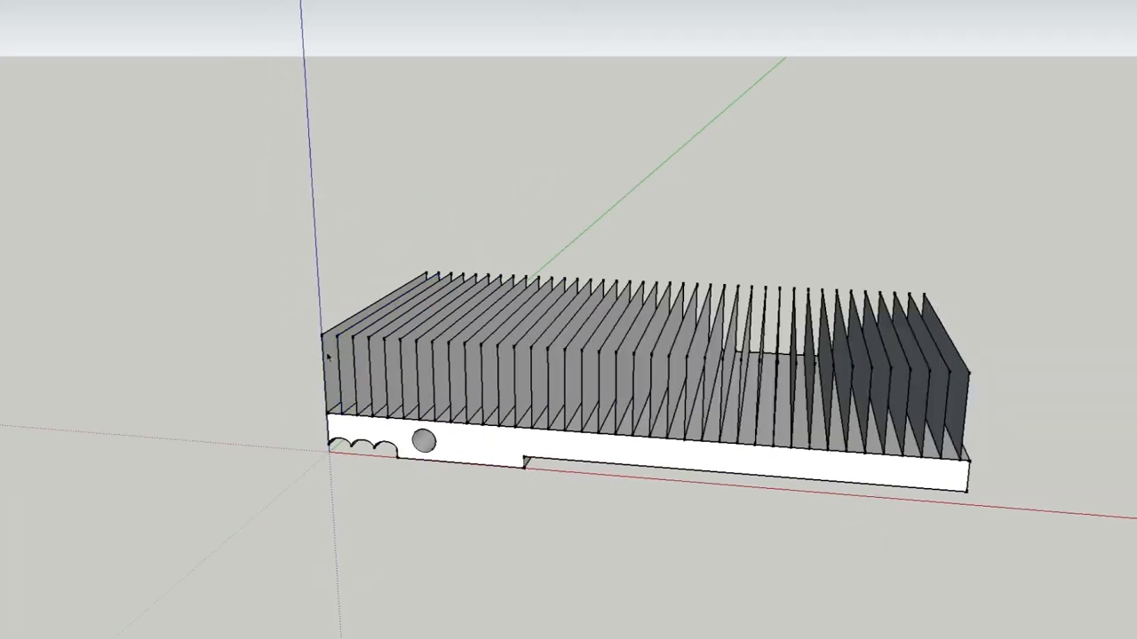
pyautogui.scroll(3, 327, 356)
pyautogui.scroll(2, 330, 375)
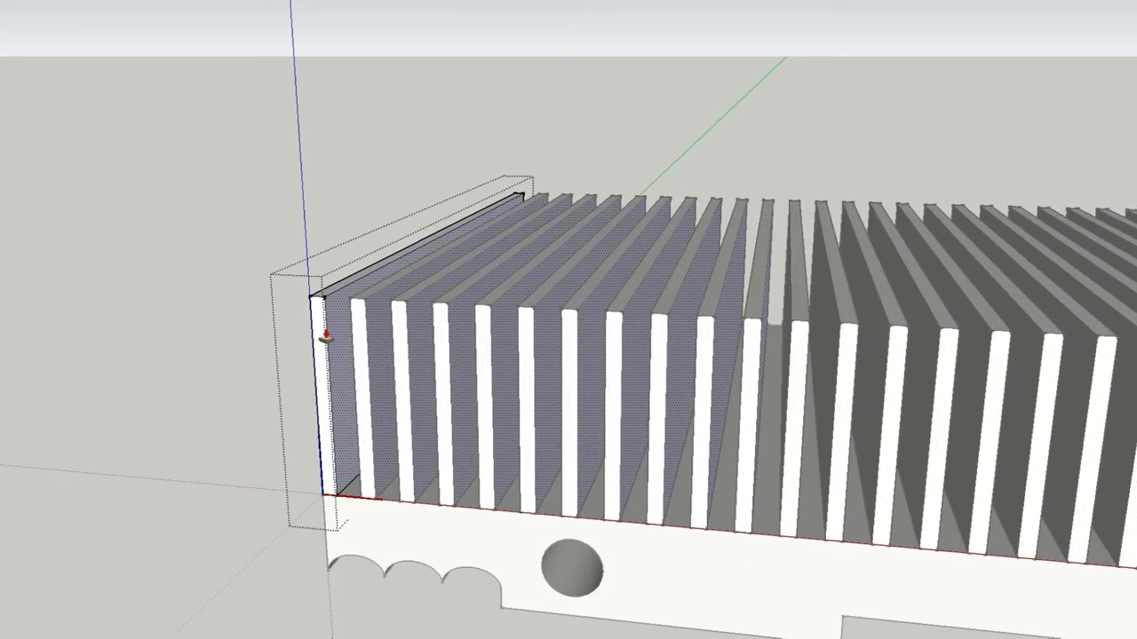
# Draw a line across the first fin's front edge and drag it to slant every fin.
pyautogui.scroll(3, 322, 330)
pyautogui.click(333, 397)
pyautogui.click(329, 472)
pyautogui.moveTo(335, 399); pyautogui.dragTo(515, 208)
pyautogui.moveTo(329, 291); pyautogui.dragTo(363, 296)
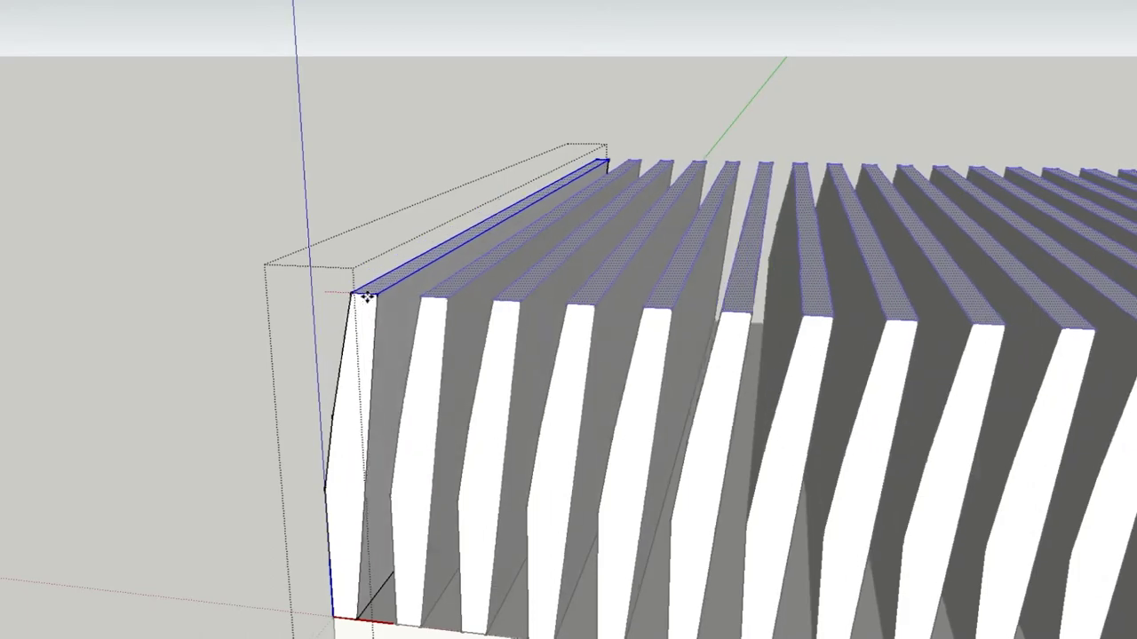
pyautogui.moveTo(456, 373)
pyautogui.mouseDown(button='middle')
pyautogui.moveTo(796, 330)
pyautogui.moveTo(506, 302)
pyautogui.mouseUp(button='middle')
pyautogui.scroll(-3, 795, 330)
pyautogui.scroll(3, 517, 308)
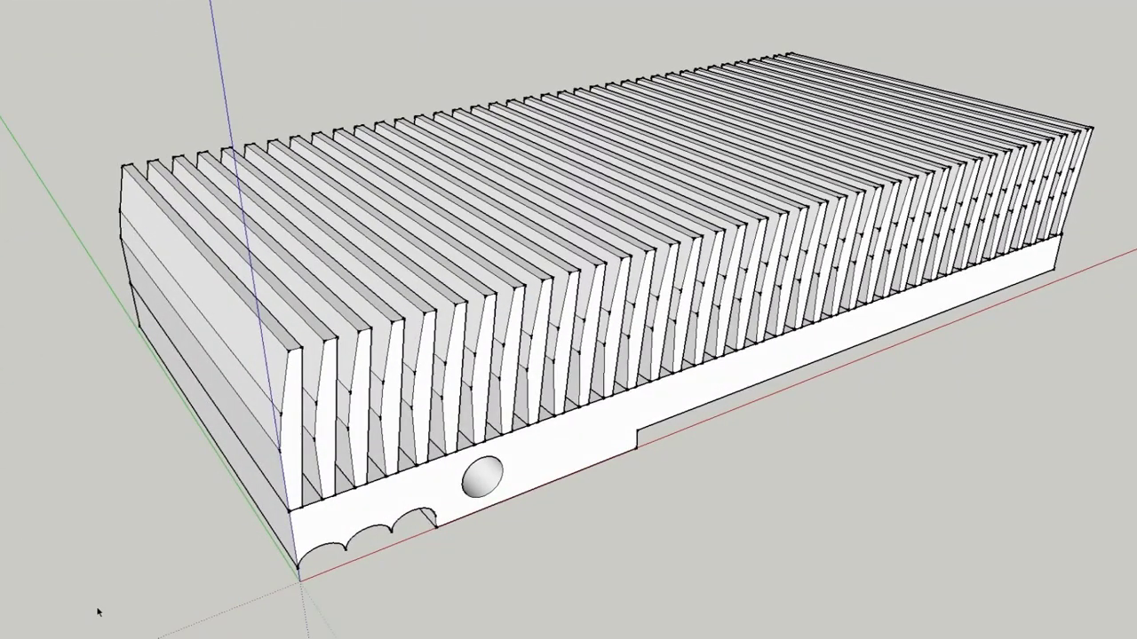
# Select the whole heatsink model and paint it black.
pyautogui.press('b')
pyautogui.hotkey('ctrl', 'a')
pyautogui.click(275, 418)
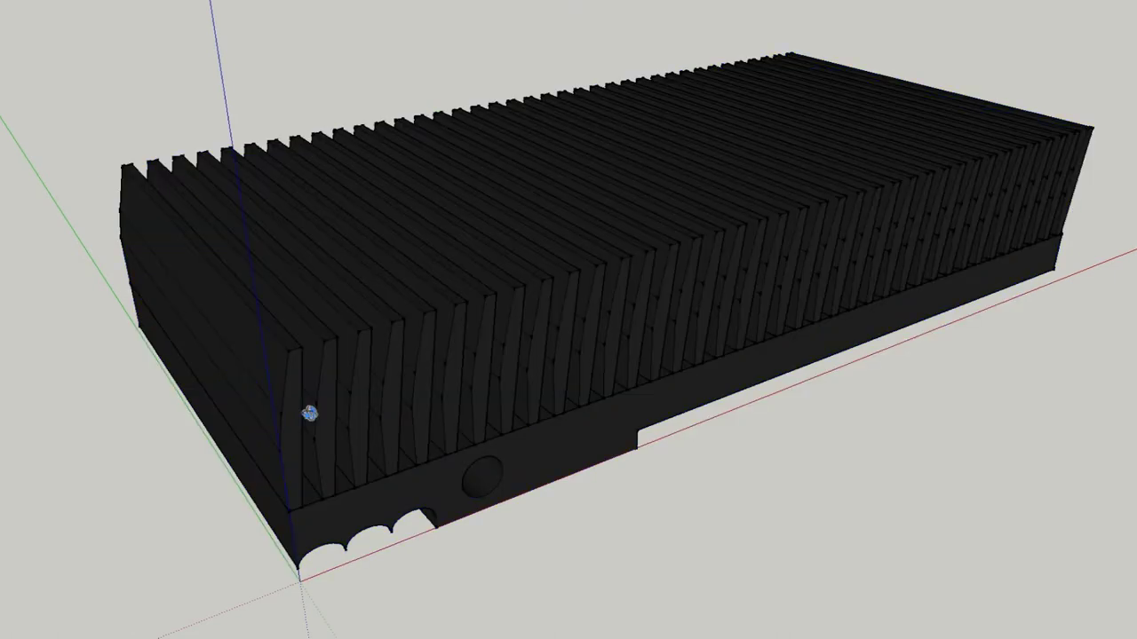
# Open the heatsink group for editing and orbit to a low side view.
pyautogui.moveTo(313, 412)
pyautogui.mouseDown(button='middle')
pyautogui.moveTo(722, 355)
pyautogui.moveTo(613, 337)
pyautogui.moveTo(794, 331)
pyautogui.moveTo(932, 119)
pyautogui.moveTo(753, 477)
pyautogui.moveTo(391, 448)
pyautogui.moveTo(426, 348)
pyautogui.mouseUp(button='middle')
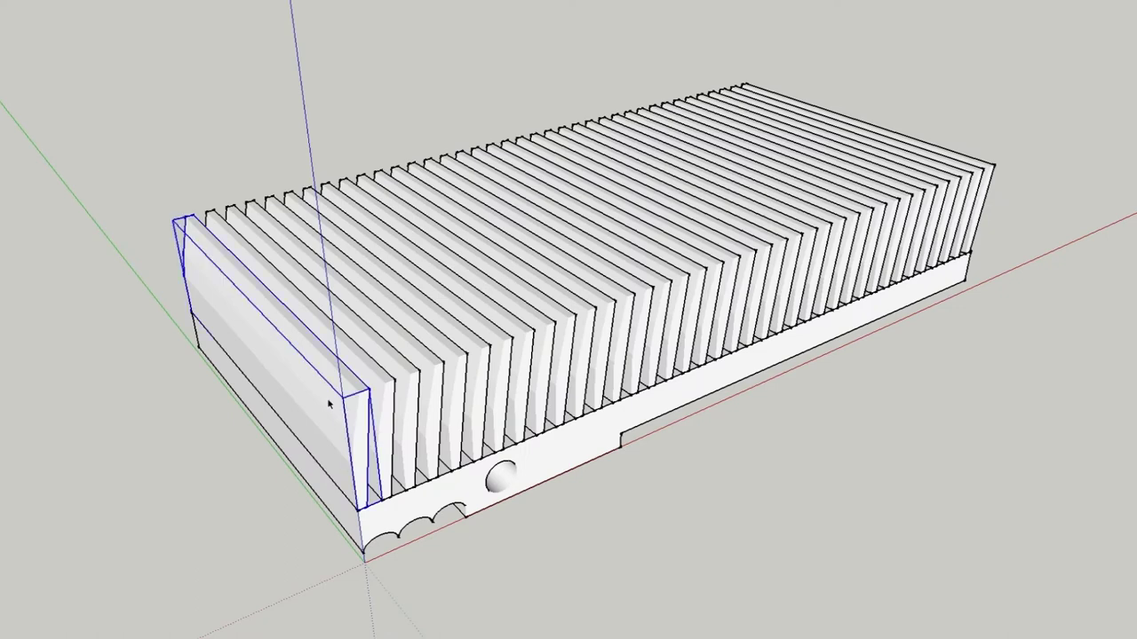
pyautogui.doubleClick(329, 404)
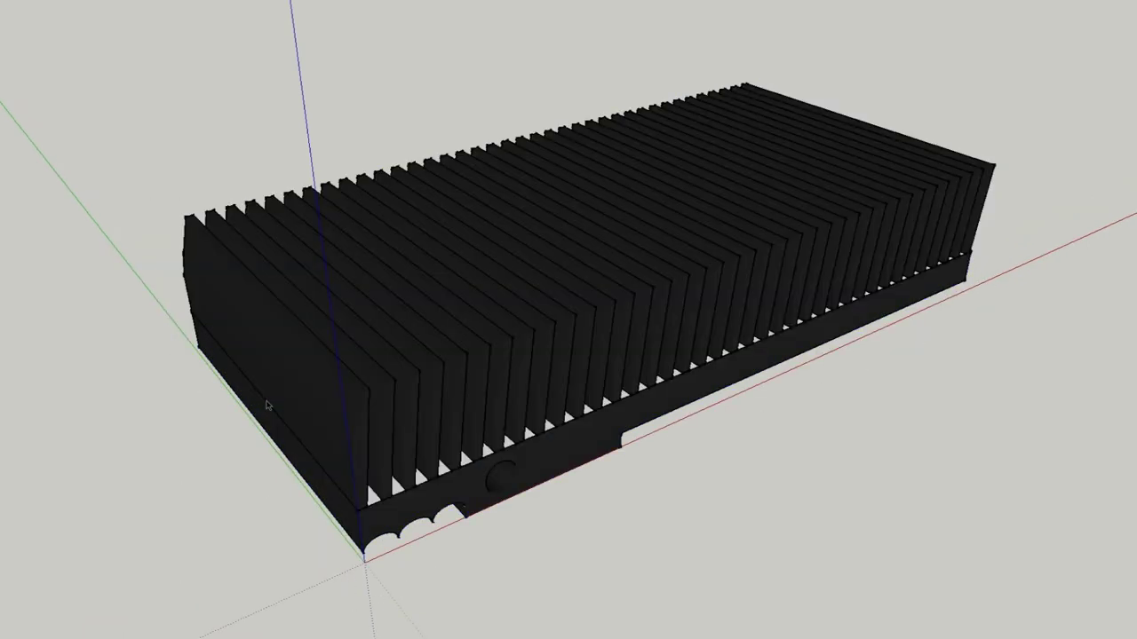
pyautogui.scroll(5, 700, 432)
pyautogui.scroll(-3, 699, 433)
pyautogui.moveTo(690, 429)
pyautogui.mouseDown(button='middle')
pyautogui.moveTo(444, 347)
pyautogui.moveTo(360, 352)
pyautogui.moveTo(187, 325)
pyautogui.moveTo(337, 269)
pyautogui.moveTo(323, 282)
pyautogui.moveTo(345, 337)
pyautogui.moveTo(282, 325)
pyautogui.moveTo(305, 375)
pyautogui.moveTo(899, 451)
pyautogui.moveTo(347, 393)
pyautogui.moveTo(500, 444)
pyautogui.moveTo(485, 376)
pyautogui.moveTo(492, 401)
pyautogui.moveTo(480, 390)
pyautogui.moveTo(489, 329)
pyautogui.moveTo(663, 269)
pyautogui.moveTo(490, 254)
pyautogui.moveTo(331, 208)
pyautogui.moveTo(312, 261)
pyautogui.moveTo(464, 338)
pyautogui.moveTo(539, 413)
pyautogui.moveTo(512, 360)
pyautogui.mouseUp(button='middle')
# Exit the group, select the heatsink group and paint it red.
pyautogui.scroll(-5, 517, 361)
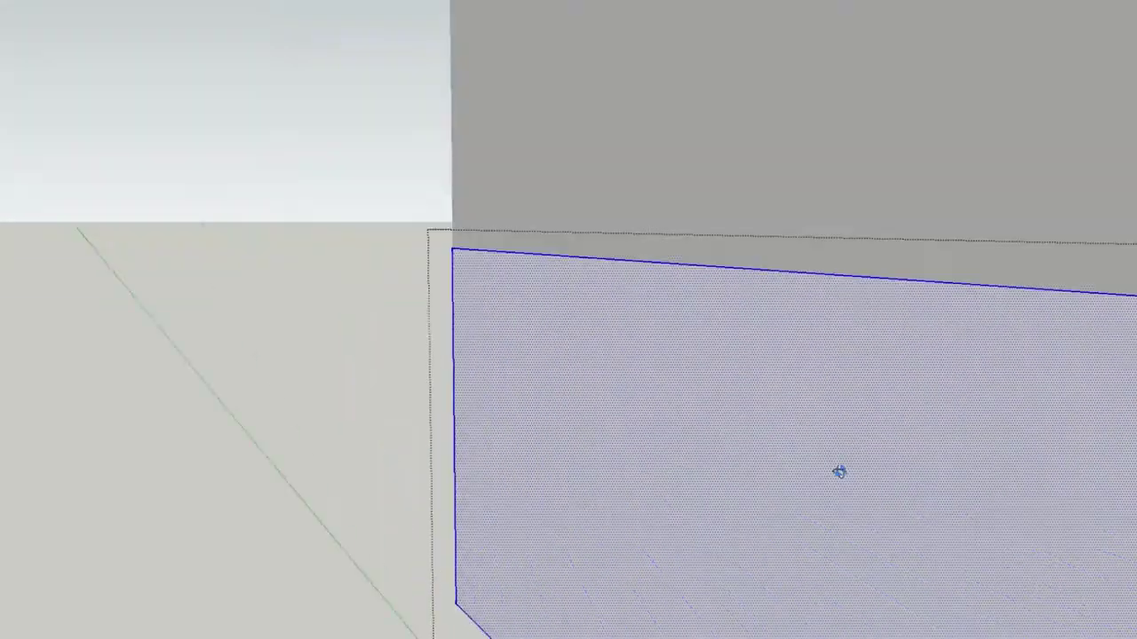
pyautogui.scroll(-3, 482, 358)
pyautogui.scroll(-3, 304, 335)
pyautogui.scroll(-5, 107, 310)
pyautogui.click(158, 525)
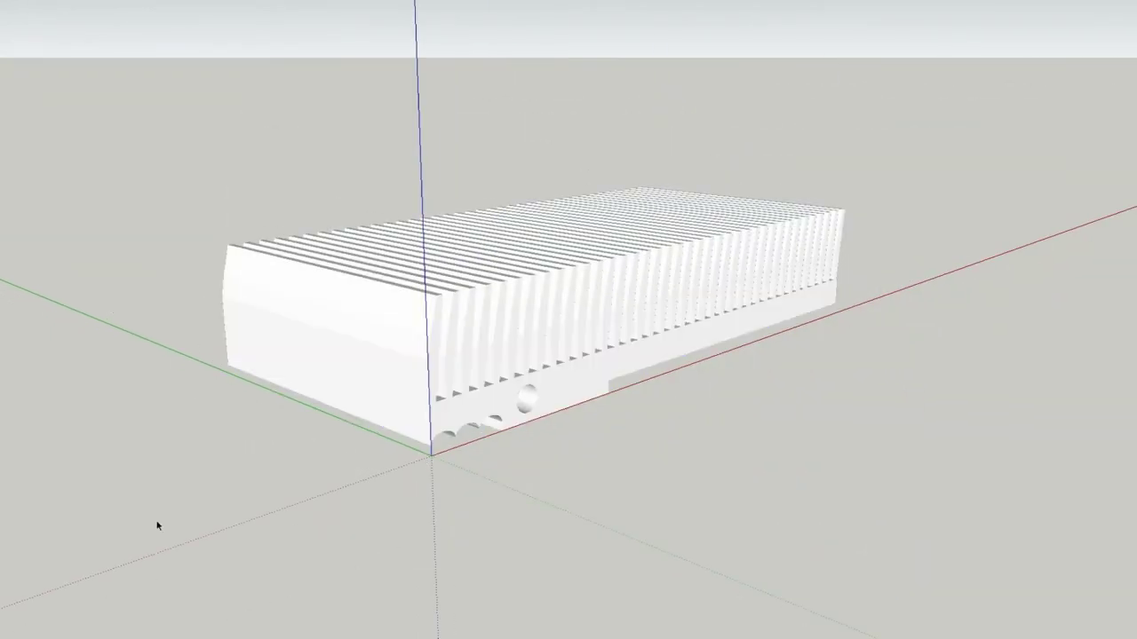
pyautogui.click(543, 306)
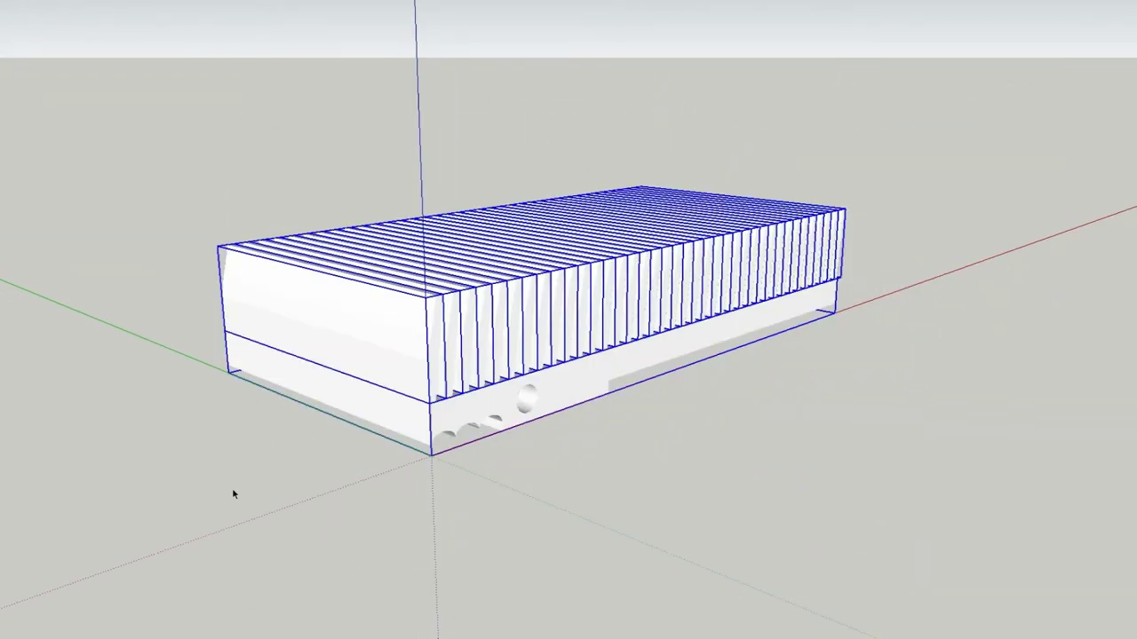
pyautogui.click(387, 299)
pyautogui.scroll(2, 387, 299)
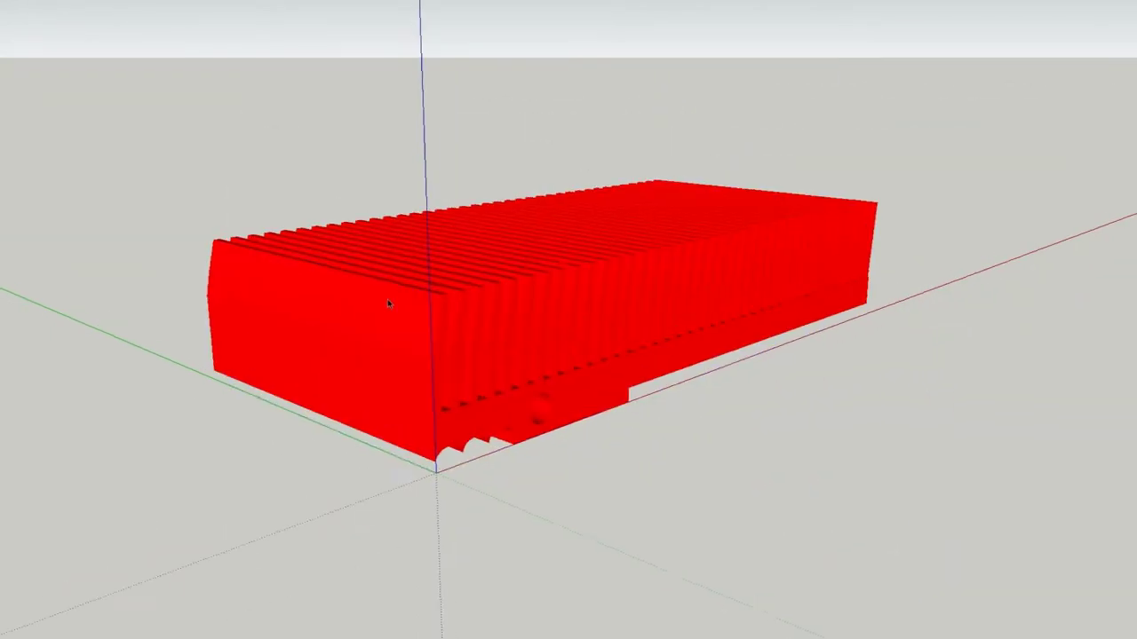
pyautogui.scroll(3, 533, 338)
pyautogui.moveTo(533, 339)
pyautogui.mouseDown(button='middle')
pyautogui.moveTo(489, 256)
pyautogui.moveTo(216, 269)
pyautogui.moveTo(228, 361)
pyautogui.moveTo(428, 397)
pyautogui.moveTo(446, 385)
pyautogui.moveTo(882, 341)
pyautogui.mouseUp(button='middle')
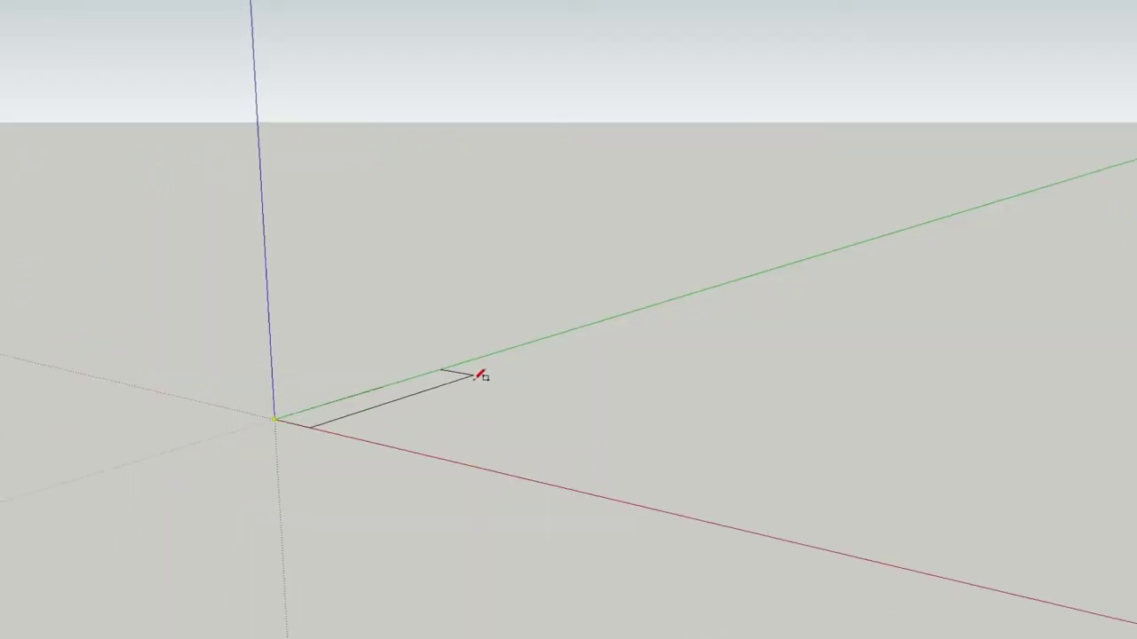
pyautogui.moveTo(481, 376)
pyautogui.mouseDown(button='middle')
pyautogui.moveTo(540, 360)
pyautogui.moveTo(417, 416)
pyautogui.moveTo(431, 417)
pyautogui.mouseUp(button='middle')
# Finish the upright rectangle at the origin and select only its edges.
pyautogui.click(814, 252)
pyautogui.press('space')
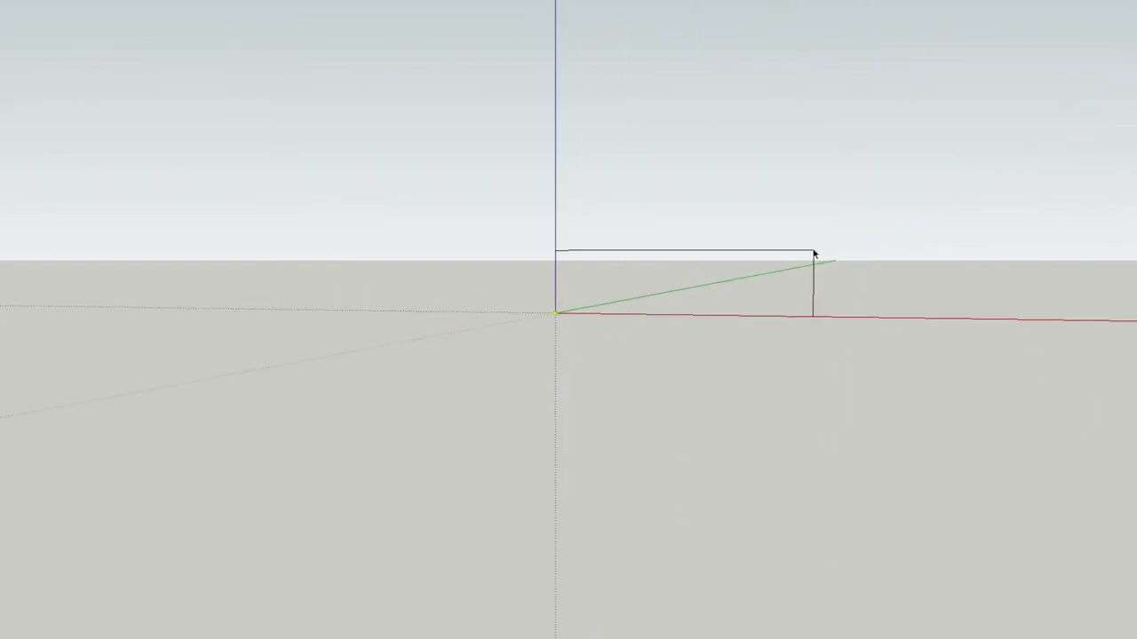
pyautogui.moveTo(814, 252)
pyautogui.mouseDown(button='middle')
pyautogui.moveTo(467, 294)
pyautogui.moveTo(528, 263)
pyautogui.moveTo(520, 305)
pyautogui.mouseUp(button='middle')
pyautogui.doubleClick(520, 304)
pyautogui.keyDown('shift'); pyautogui.click(601, 389); pyautogui.keyUp('shift')
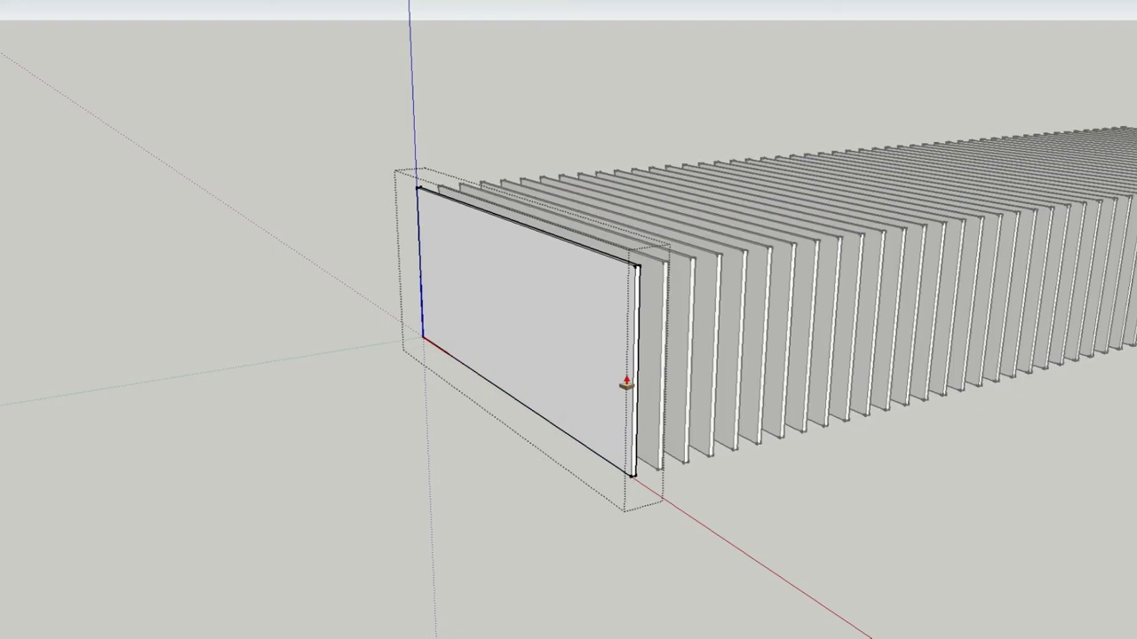
# Punch a first circle through the panel with Push/Pull as a round hole.
pyautogui.scroll(2, 488, 293)
pyautogui.press('l')
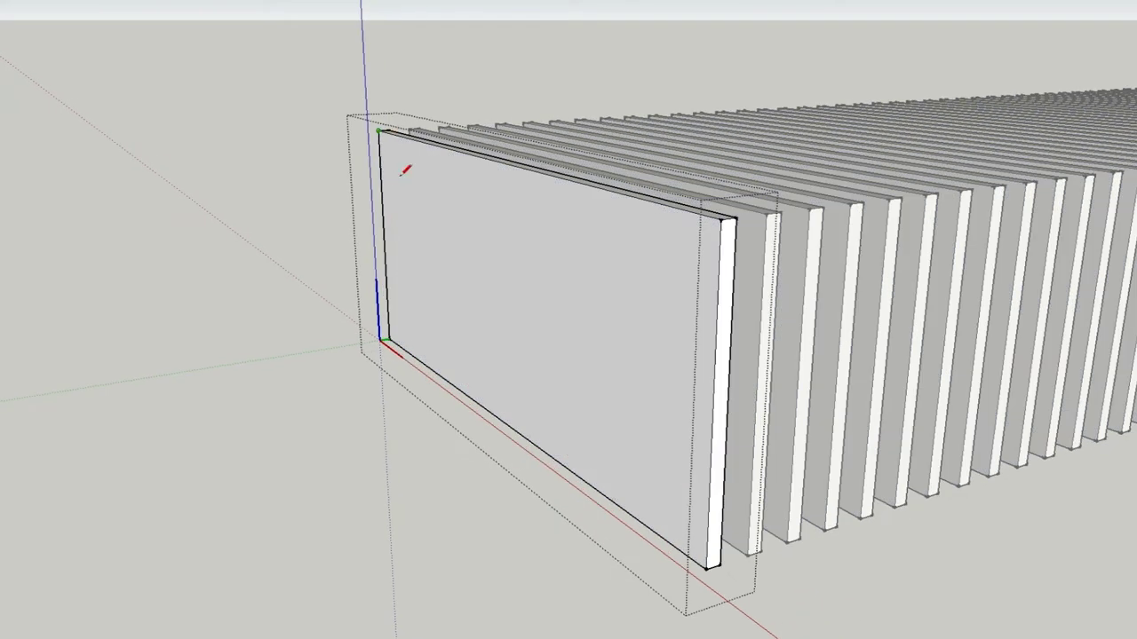
pyautogui.press('p')
pyautogui.doubleClick(438, 263)
# Inspect the finned block, then undo the round hole and its circle.
pyautogui.moveTo(480, 223)
pyautogui.mouseDown(button='middle')
pyautogui.moveTo(533, 302)
pyautogui.moveTo(450, 306)
pyautogui.moveTo(347, 285)
pyautogui.mouseUp(button='middle')
pyautogui.scroll(-2, 450, 305)
pyautogui.scroll(-6, 391, 373)
pyautogui.moveTo(436, 472); pyautogui.dragTo(358, 389, button='middle')
pyautogui.scroll(3, 358, 389)
pyautogui.hotkey('ctrl', 'z')
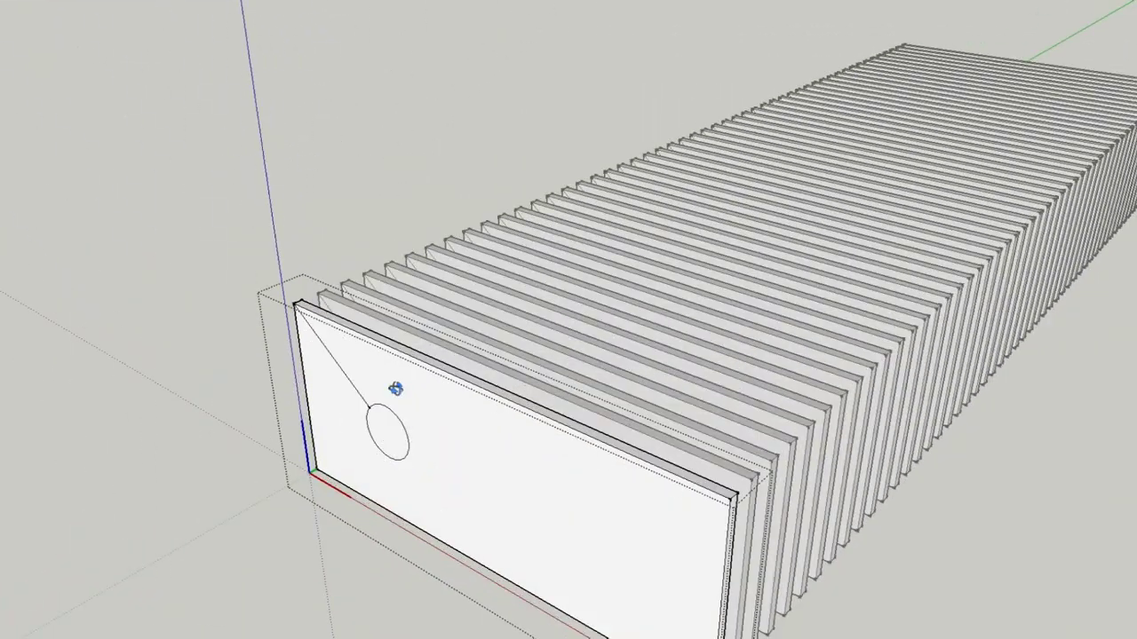
pyautogui.hotkey('ctrl', 'z')
# Redraw a circle on the front plate and push it inward into a hole.
pyautogui.scroll(-1, 367, 360)
pyautogui.scroll(-1, 367, 361)
pyautogui.press('q')
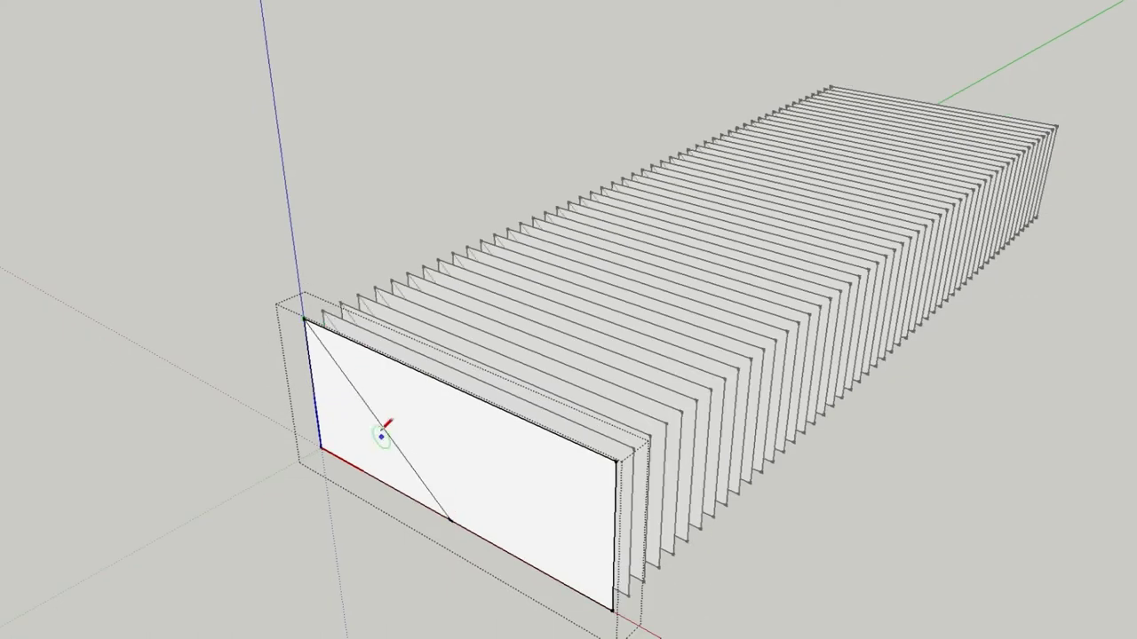
pyautogui.click(389, 424)
pyautogui.scroll(2, 364, 414)
pyautogui.press('p')
pyautogui.click(377, 408)
# Orbit to face the front plate and look down the hole through the fins.
pyautogui.moveTo(360, 370)
pyautogui.mouseDown(button='middle')
pyautogui.moveTo(500, 284)
pyautogui.moveTo(540, 332)
pyautogui.mouseUp(button='middle')
pyautogui.scroll(3, 489, 358)
pyautogui.scroll(5, 490, 358)
pyautogui.moveTo(490, 358)
pyautogui.mouseDown(button='middle')
pyautogui.moveTo(393, 240)
pyautogui.moveTo(304, 319)
pyautogui.moveTo(789, 503)
pyautogui.moveTo(499, 418)
pyautogui.moveTo(581, 387)
pyautogui.moveTo(392, 296)
pyautogui.moveTo(300, 367)
pyautogui.moveTo(441, 294)
pyautogui.moveTo(690, 475)
pyautogui.moveTo(670, 440)
pyautogui.mouseUp(button='middle')
# Select the heatsink panel and open the heatsink component for editing from a low side view.
pyautogui.click(391, 295)
pyautogui.click(671, 439)
pyautogui.moveTo(713, 482)
pyautogui.mouseDown(button='middle')
pyautogui.moveTo(274, 310)
pyautogui.moveTo(788, 368)
pyautogui.moveTo(766, 406)
pyautogui.moveTo(329, 345)
pyautogui.moveTo(355, 254)
pyautogui.mouseUp(button='middle')
pyautogui.doubleClick(787, 413)
# Draw a vertical line splitting the heatsink's end face.
pyautogui.press('l')
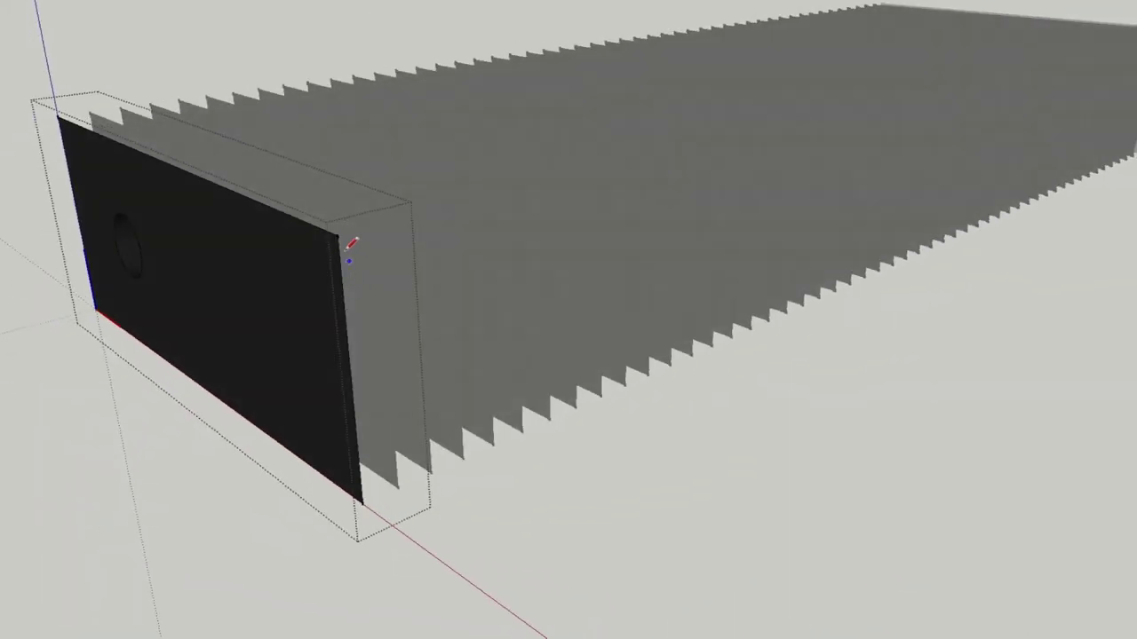
pyautogui.click(378, 226)
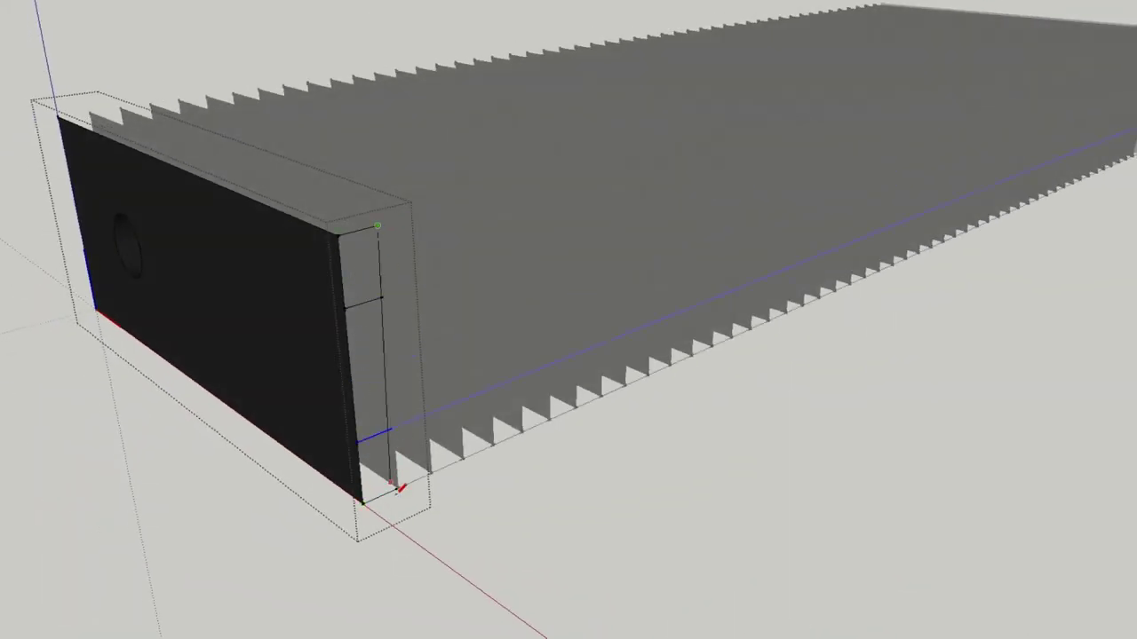
pyautogui.click(391, 485)
pyautogui.press('m')
pyautogui.moveTo(59, 120)
pyautogui.mouseDown(button='middle')
pyautogui.moveTo(569, 530)
pyautogui.moveTo(432, 419)
pyautogui.moveTo(444, 233)
pyautogui.moveTo(505, 375)
pyautogui.moveTo(398, 257)
pyautogui.mouseUp(button='middle')
pyautogui.press('t')
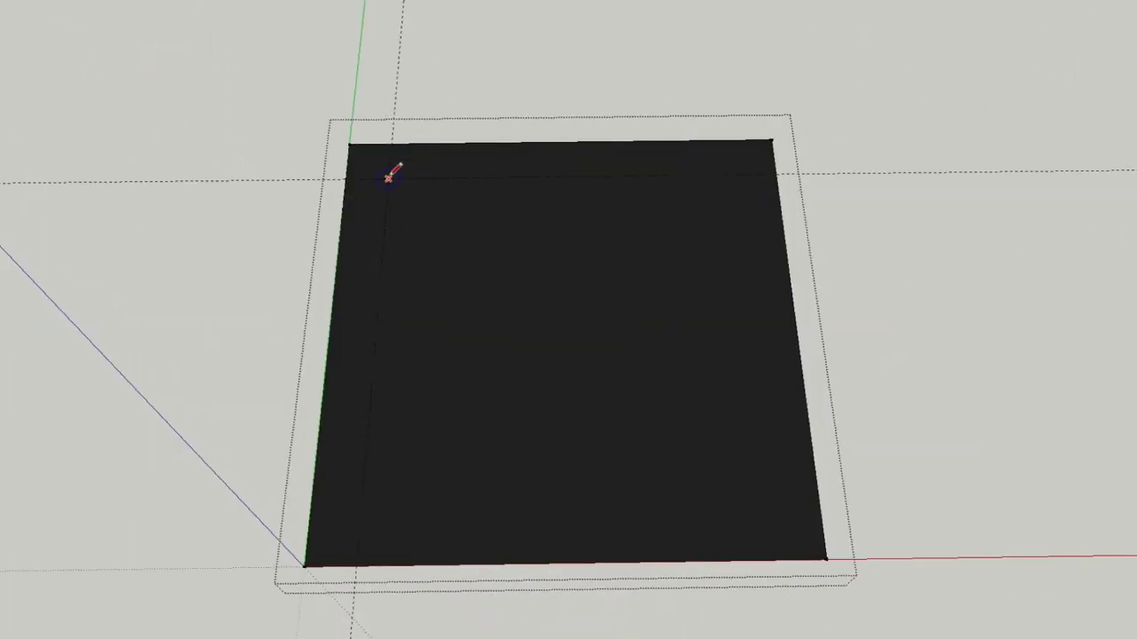
# Draw a hexagon on the plate and copy it into a row of seven with 6x.
pyautogui.scroll(2, 384, 169)
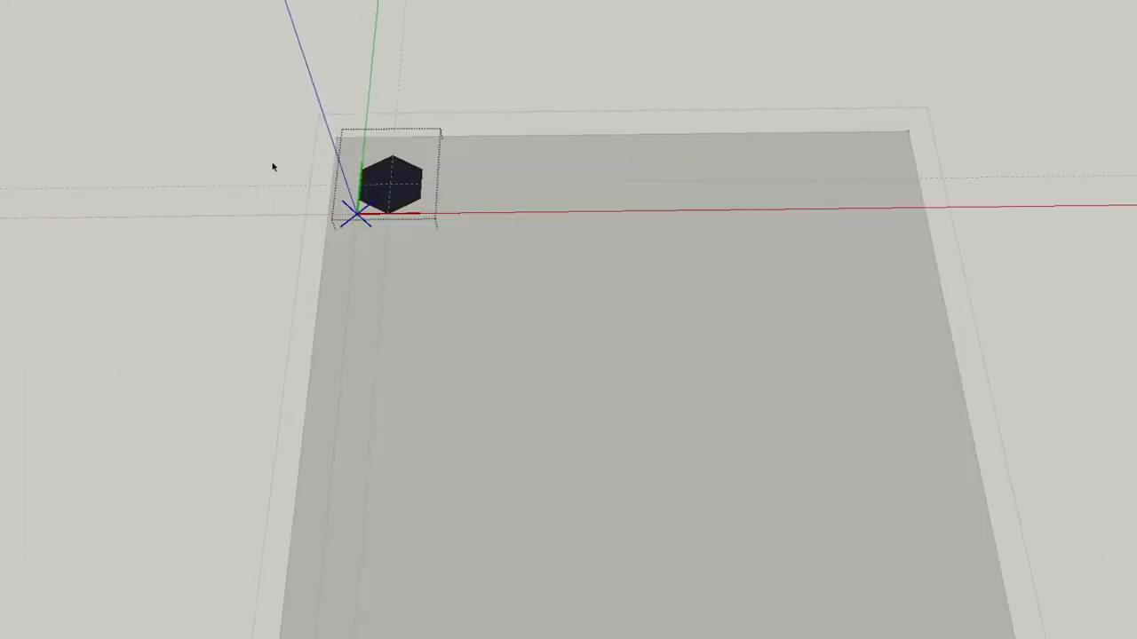
pyautogui.click(366, 167)
pyautogui.click(370, 168)
pyautogui.press('m')
pyautogui.press('ctrl')
pyautogui.click(421, 266)
pyautogui.click(505, 264)
pyautogui.write('5x')
pyautogui.press('Return')
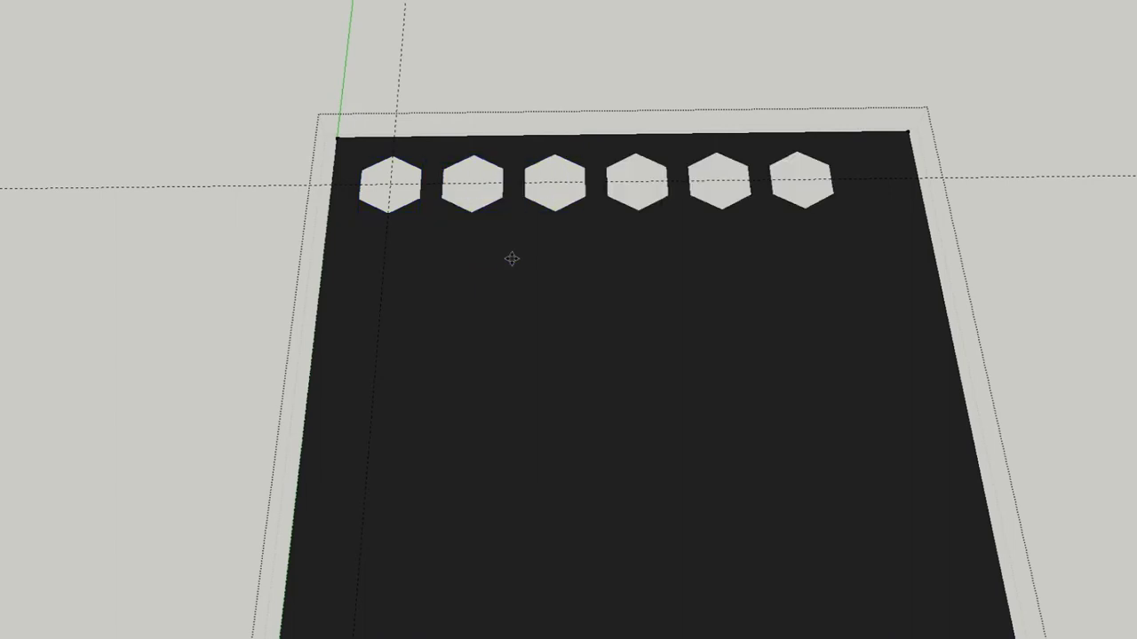
pyautogui.write('6x')
pyautogui.press('Return')
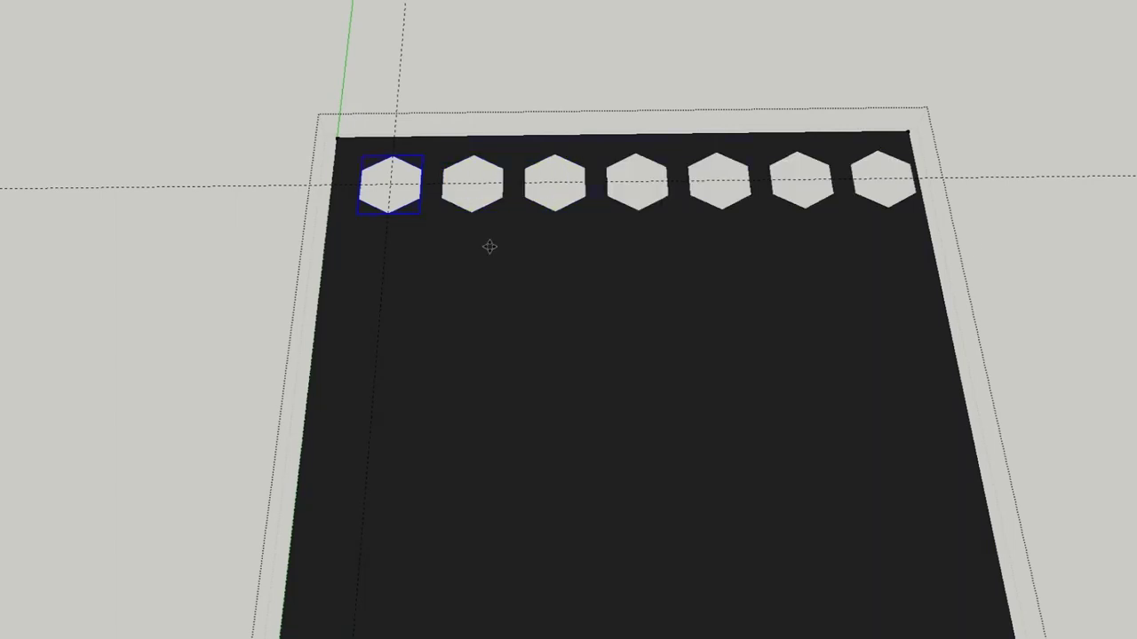
# Copy the row offset below, then array both rows down the plate with 3x.
pyautogui.click(469, 251)
pyautogui.press('ctrl')
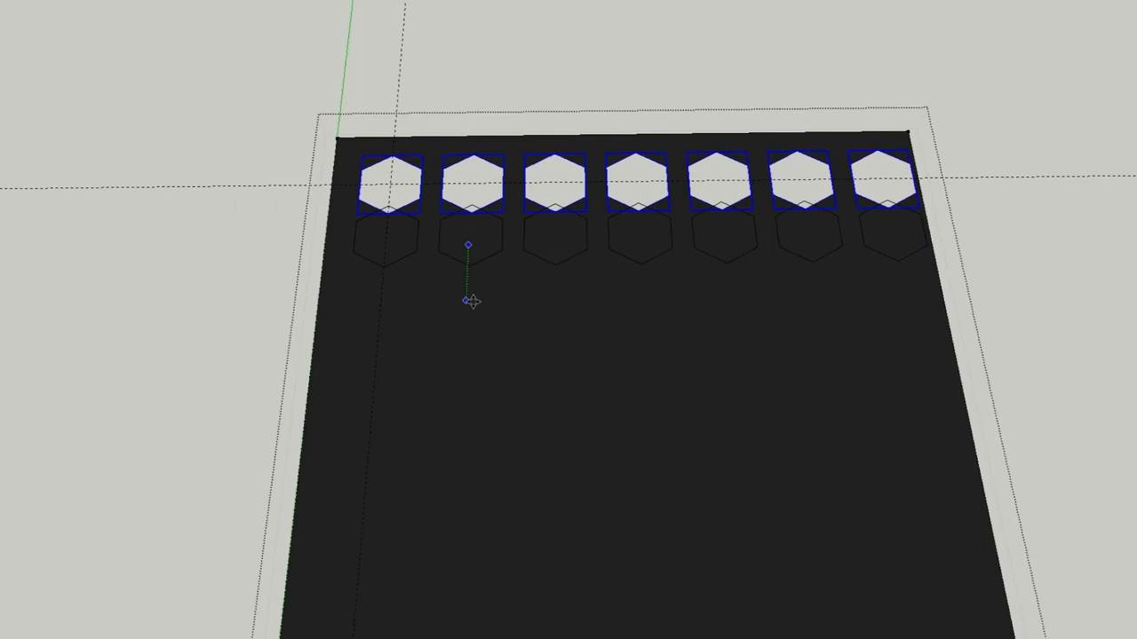
pyautogui.click(477, 304)
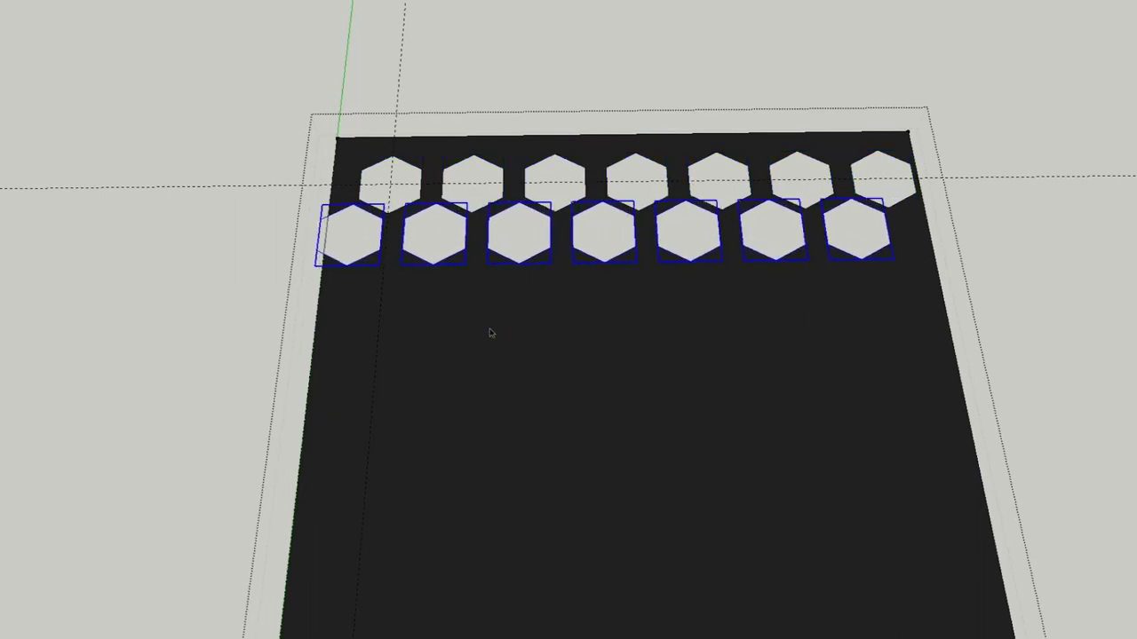
pyautogui.scroll(-3, 490, 332)
pyautogui.click(705, 337)
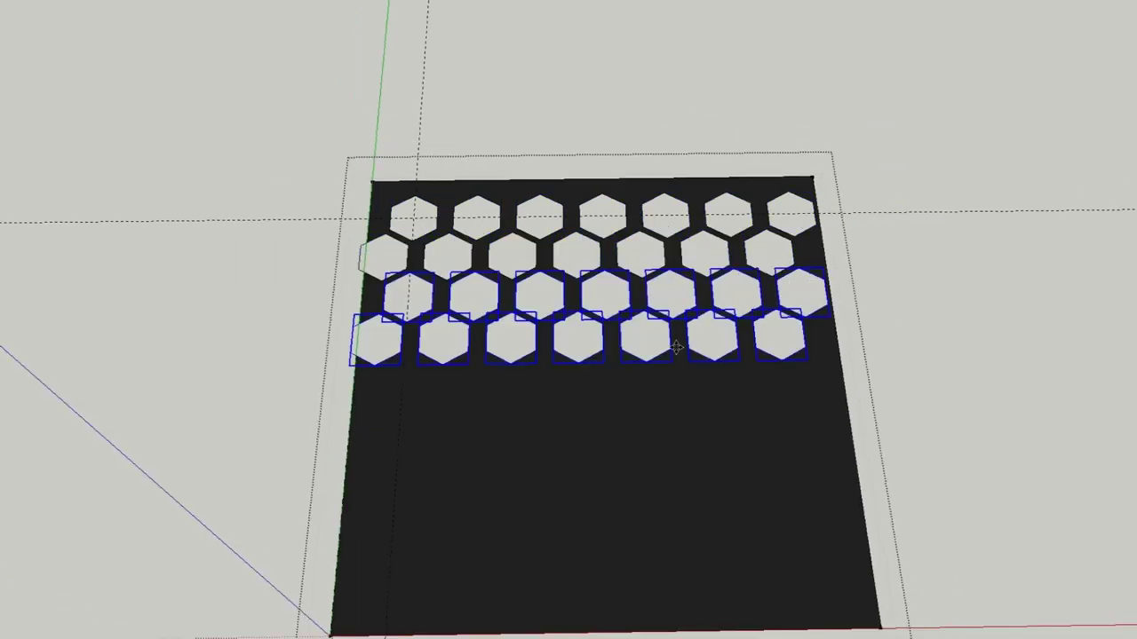
pyautogui.scroll(-3, 509, 331)
pyautogui.write('5x')
pyautogui.press('Return')
pyautogui.write('3x')
pyautogui.press('Return')
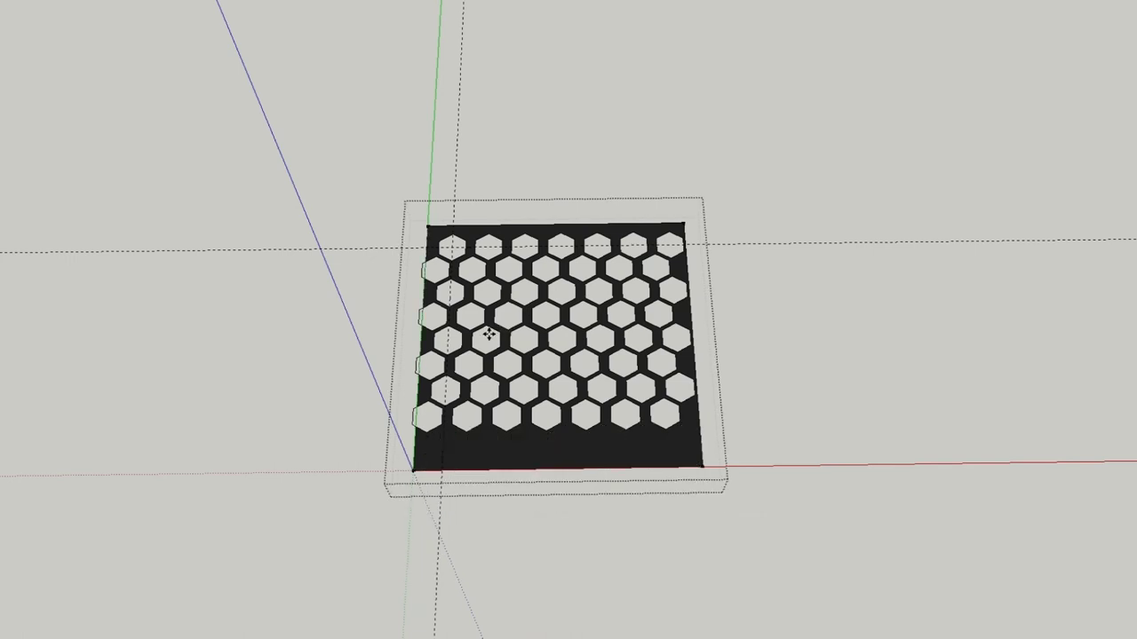
# Delete the partial hexagons at the left edge and copy the bottom row one row lower.
pyautogui.scroll(3, 488, 332)
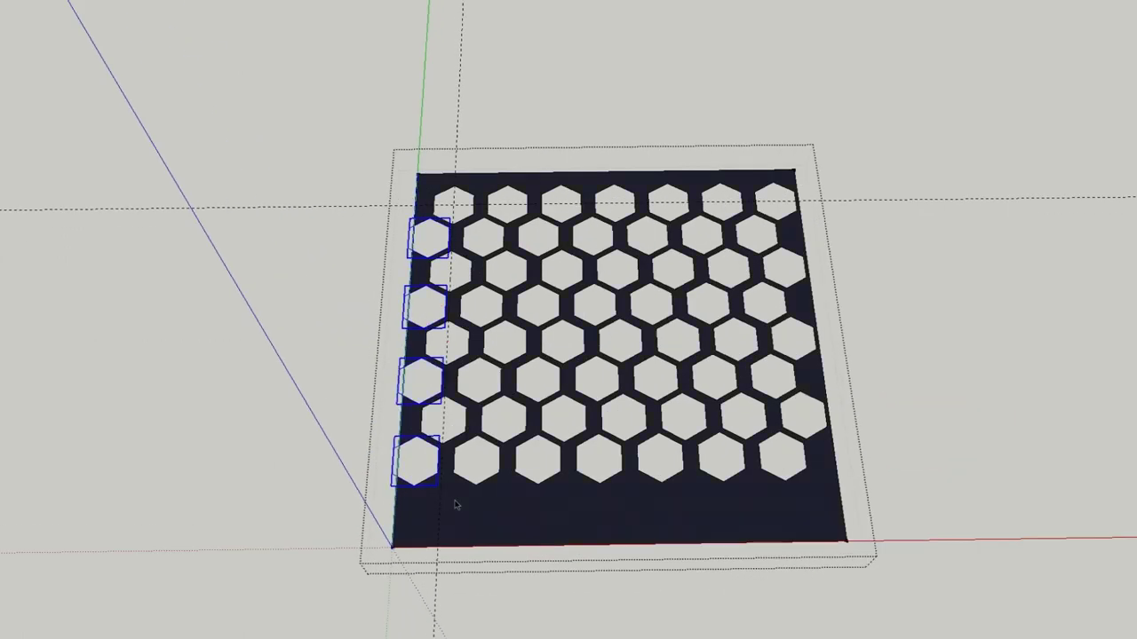
pyautogui.press('Delete')
pyautogui.press('m')
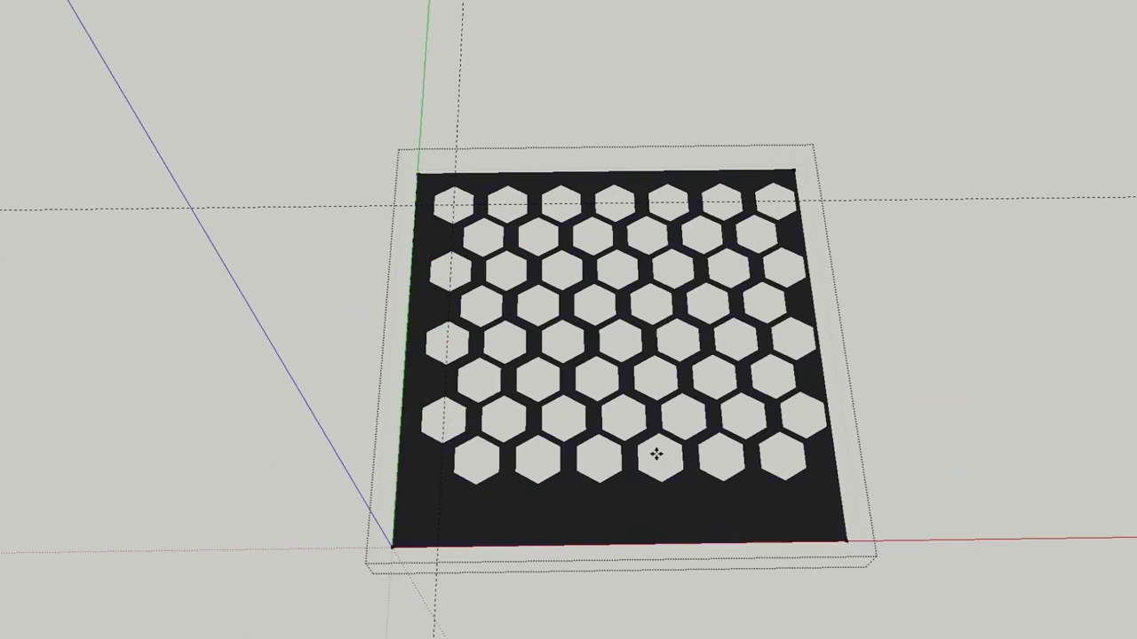
pyautogui.keyDown('ctrl'); pyautogui.moveTo(655, 454); pyautogui.dragTo(576, 513); pyautogui.keyUp('ctrl')
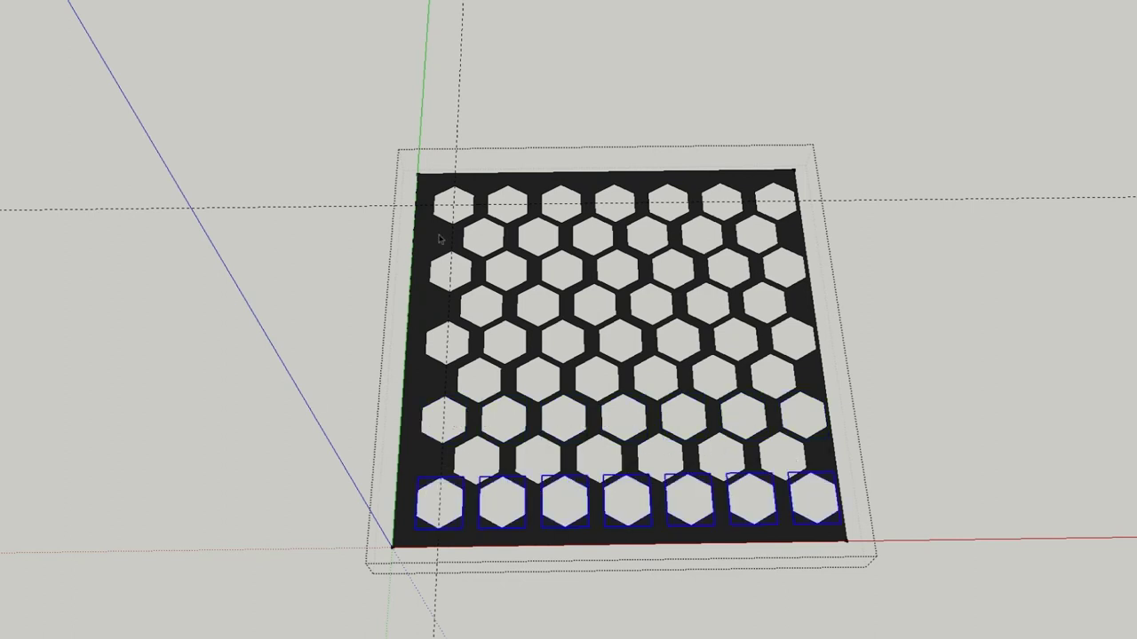
# Raise the corner hexagon, line it to an apex, erase the top faces, and rotate triangles into a pyramid.
pyautogui.scroll(3, 446, 196)
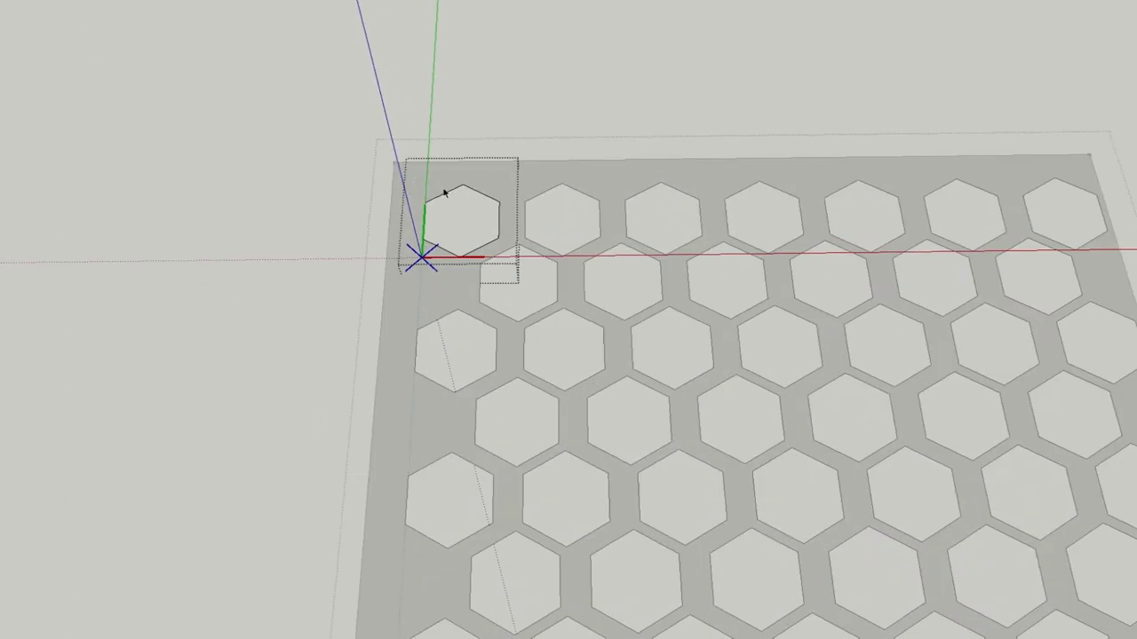
pyautogui.scroll(3, 444, 195)
pyautogui.click(480, 197)
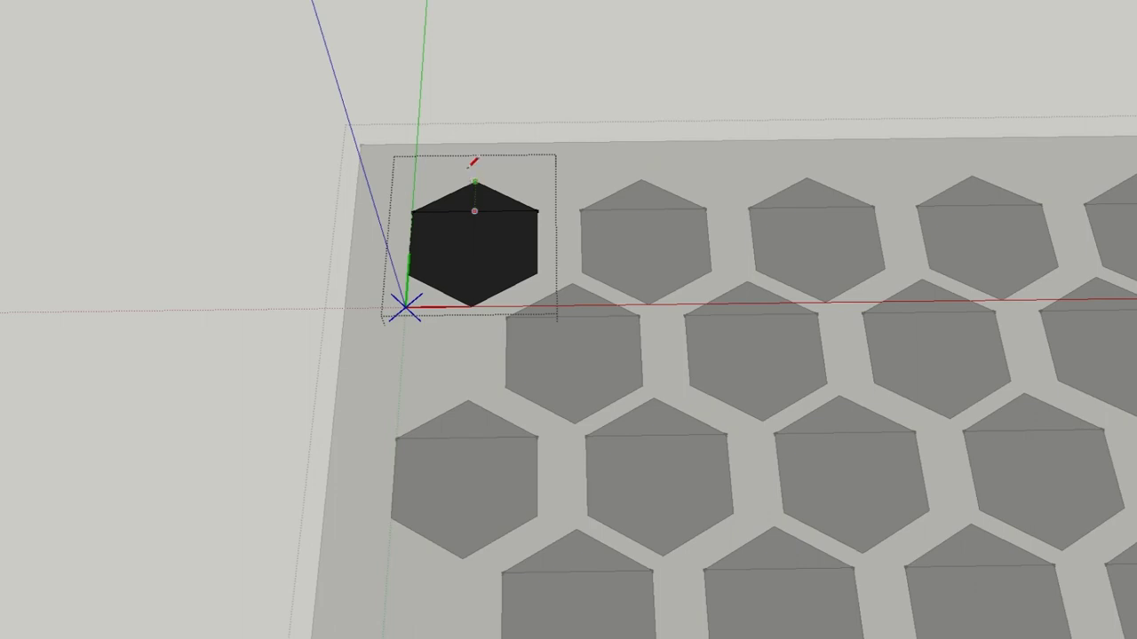
pyautogui.moveTo(486, 166); pyautogui.dragTo(460, 160, button='middle')
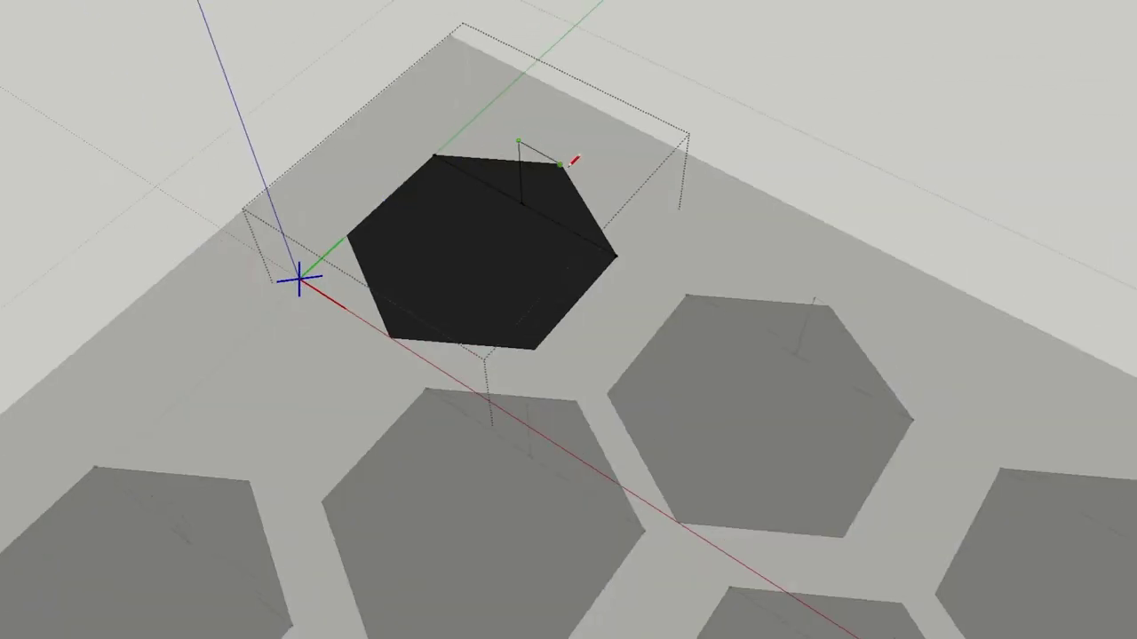
pyautogui.click(444, 152)
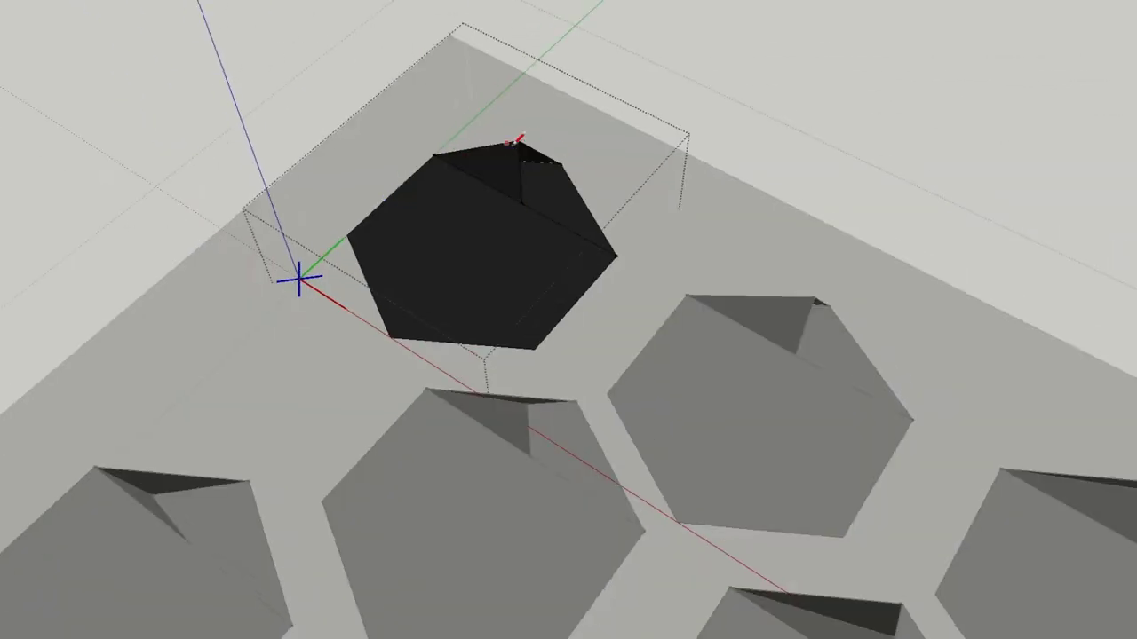
pyautogui.click(520, 206)
pyautogui.press('q')
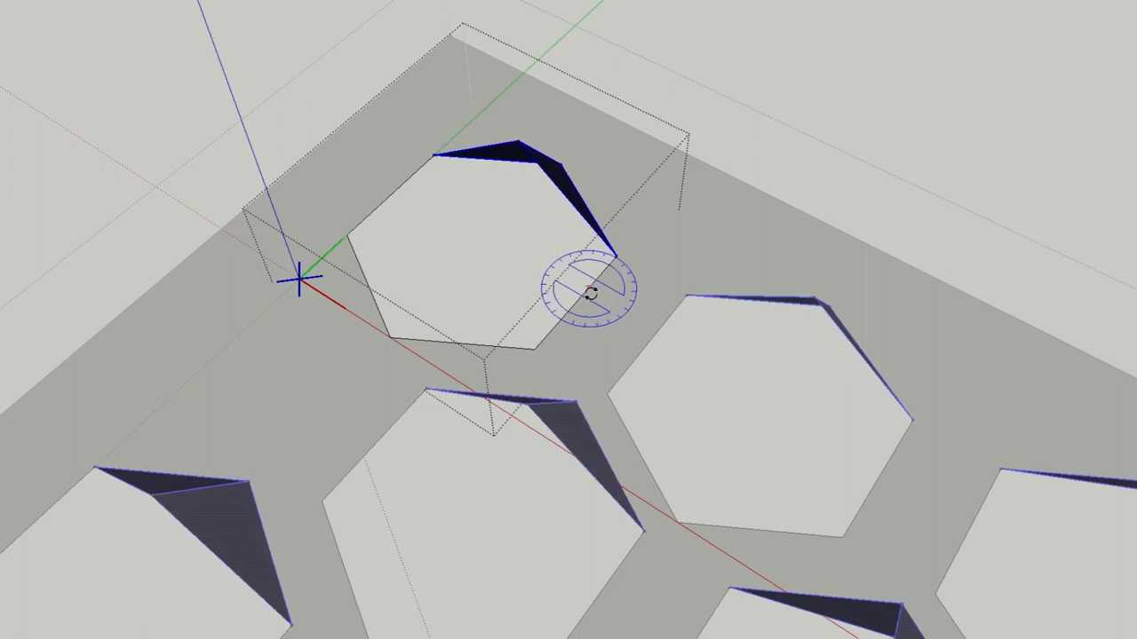
pyautogui.click(475, 239)
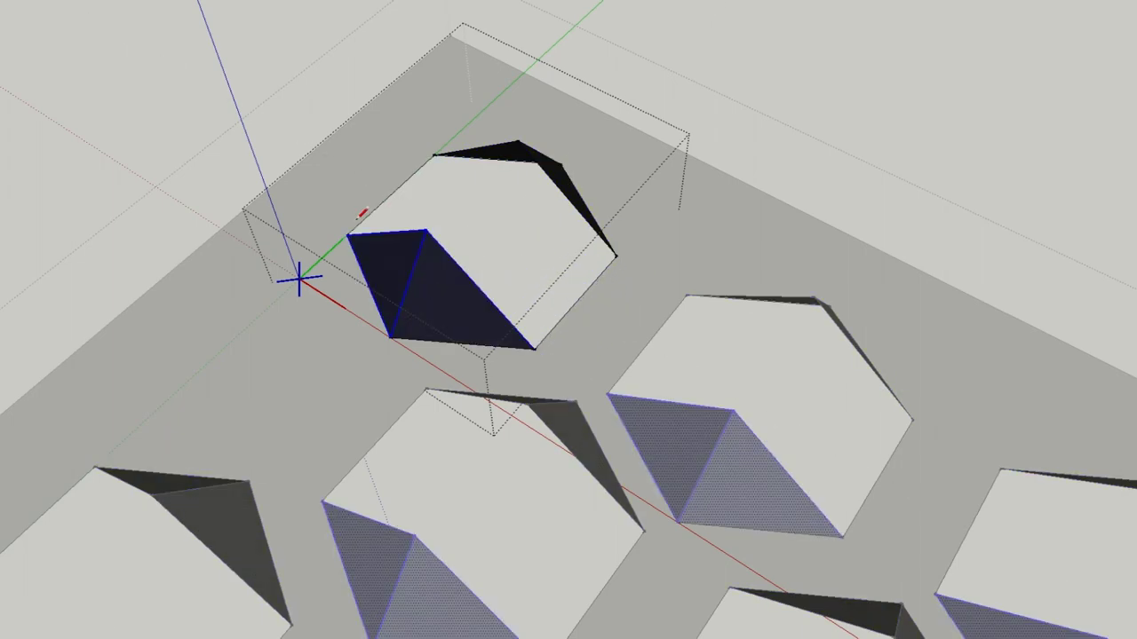
# Open one pyramid component and orbit beneath the plate to check its underside.
pyautogui.moveTo(569, 355)
pyautogui.mouseDown(button='middle')
pyautogui.moveTo(532, 293)
pyautogui.moveTo(456, 347)
pyautogui.mouseUp(button='middle')
pyautogui.moveTo(152, 279); pyautogui.dragTo(299, 265, button='middle')
pyautogui.scroll(-5, 298, 265)
pyautogui.moveTo(347, 414)
pyautogui.mouseDown(button='middle')
pyautogui.moveTo(862, 117)
pyautogui.moveTo(589, 183)
pyautogui.moveTo(876, 79)
pyautogui.moveTo(657, 254)
pyautogui.mouseUp(button='middle')
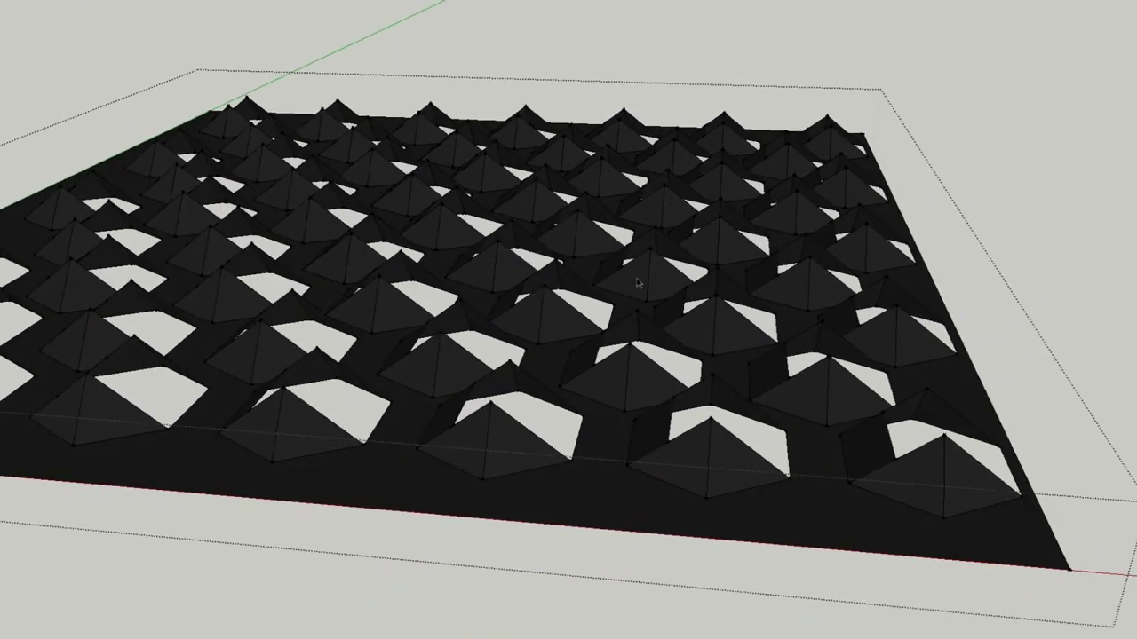
pyautogui.doubleClick(657, 253)
pyautogui.scroll(3, 657, 248)
pyautogui.scroll(-2, 652, 232)
pyautogui.moveTo(647, 241)
pyautogui.mouseDown(button='middle')
pyautogui.moveTo(601, 264)
pyautogui.moveTo(548, 243)
pyautogui.moveTo(733, 248)
pyautogui.moveTo(550, 325)
pyautogui.moveTo(535, 274)
pyautogui.moveTo(723, 439)
pyautogui.moveTo(543, 364)
pyautogui.mouseUp(button='middle')
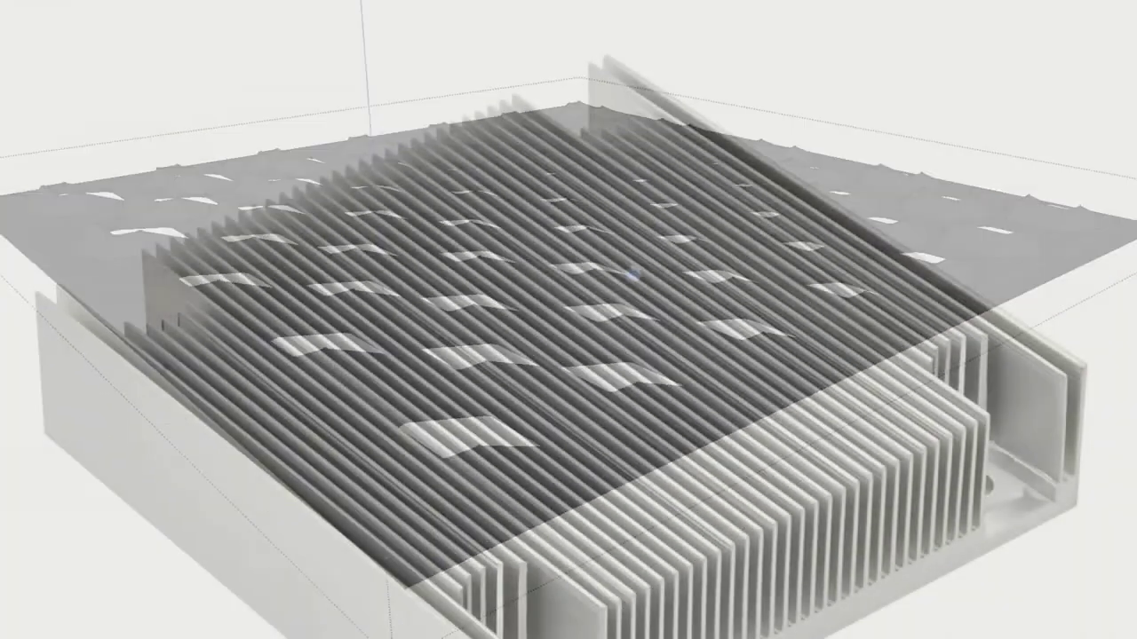